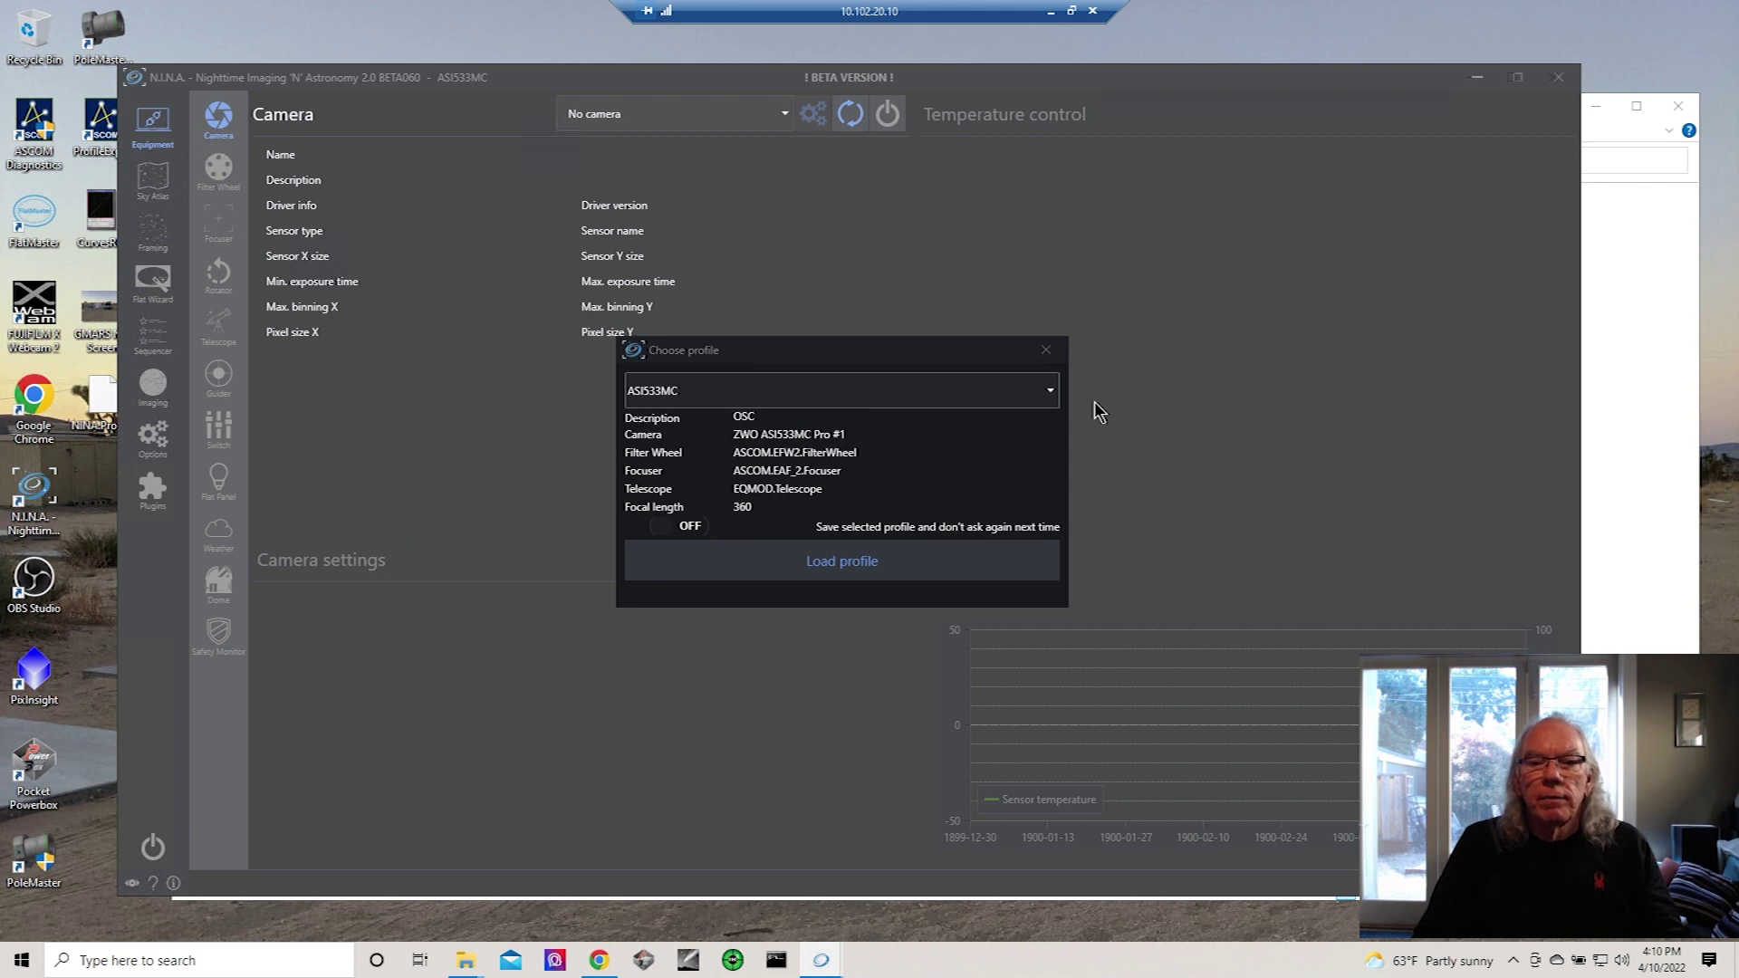
# Expand the profile dropdown in Choose profile to see the saved profiles, including ASI533MC
pyautogui.click(1048, 394)
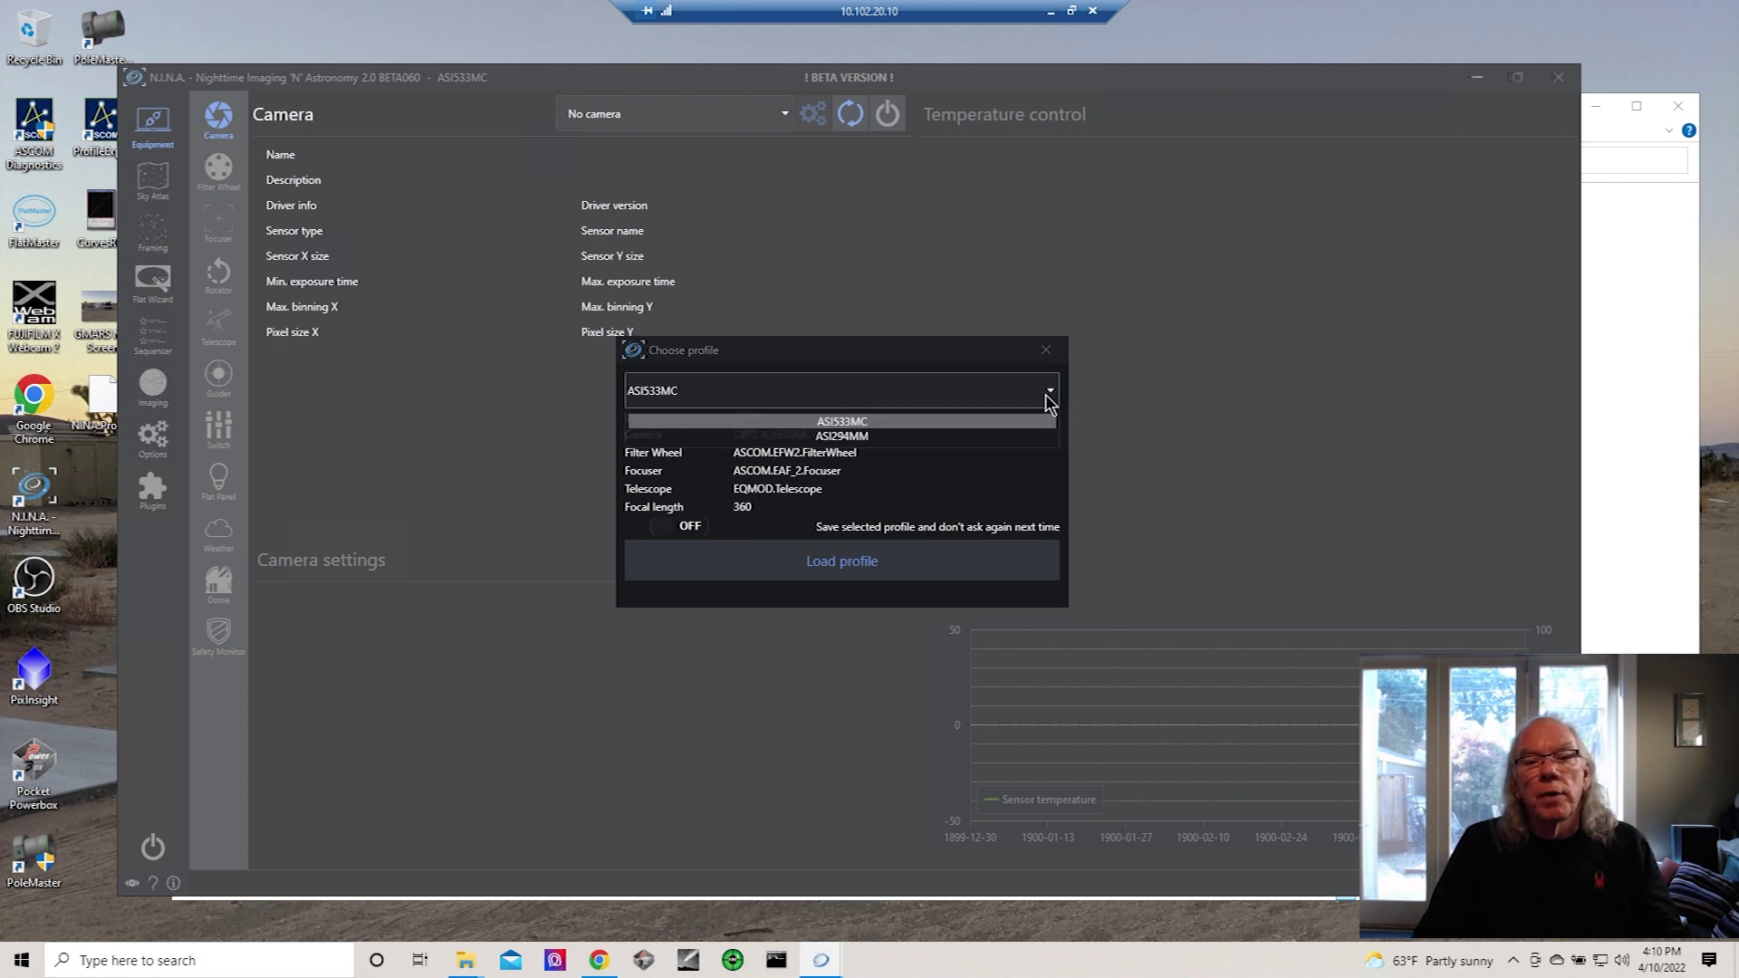
# Load the ASI533MC profile and bring up the General options page showing it active
pyautogui.click(901, 422)
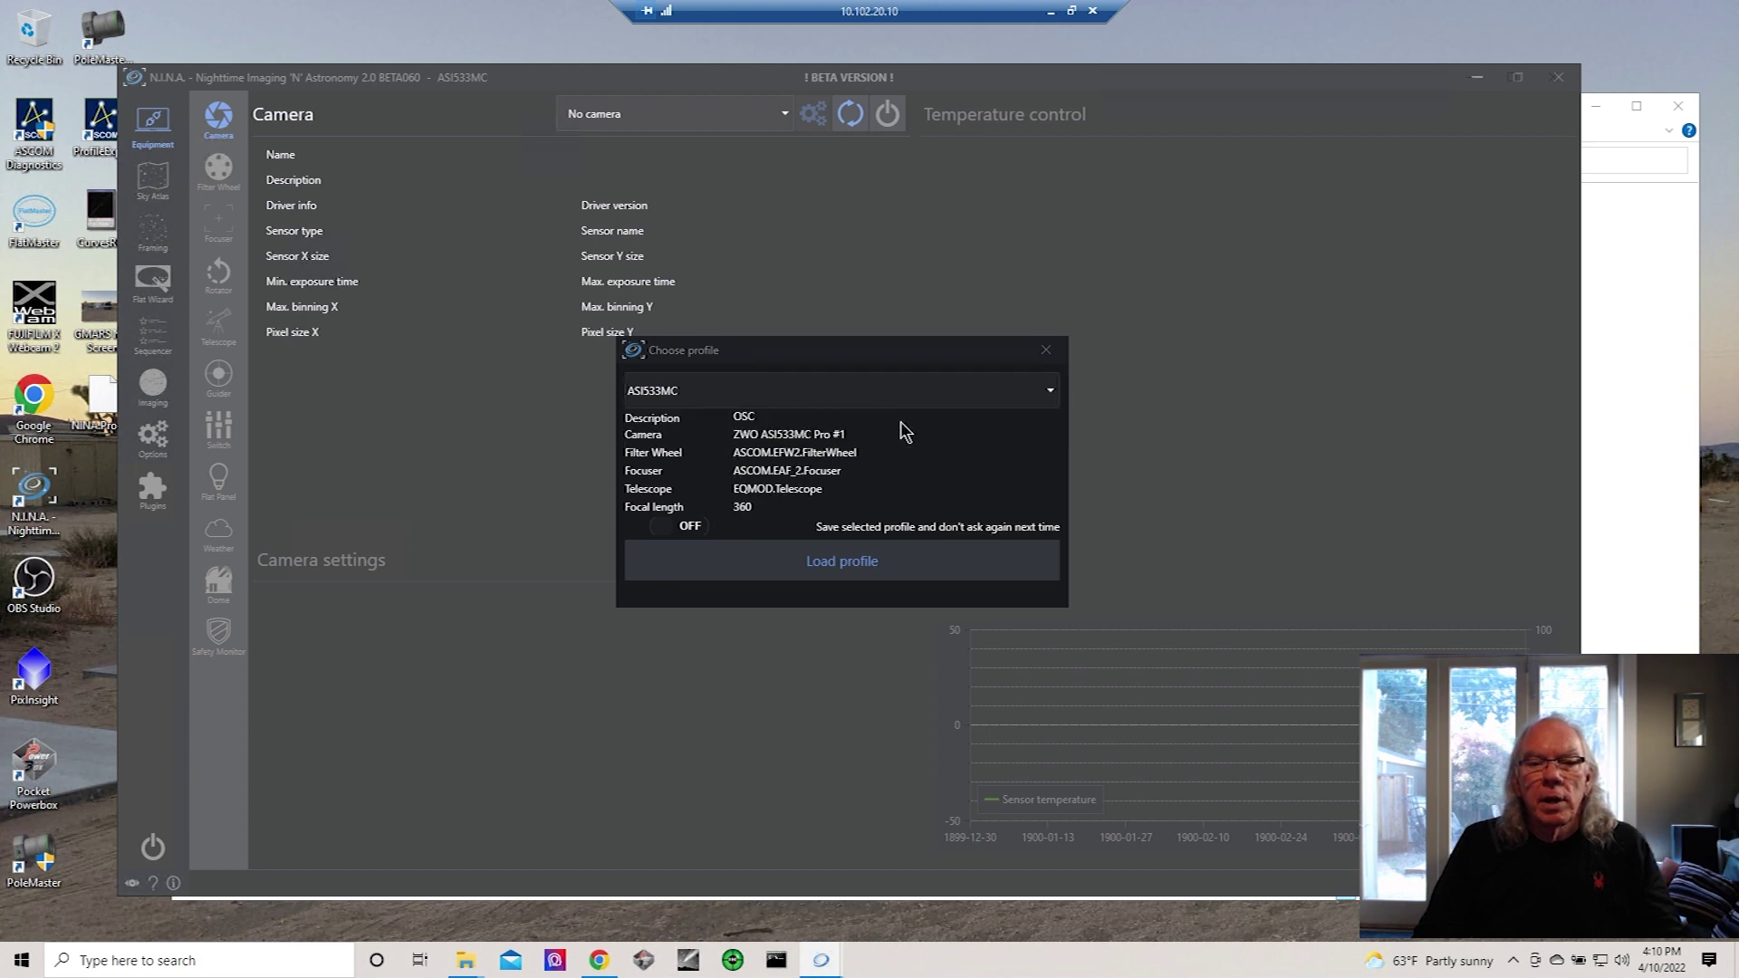
pyautogui.click(856, 569)
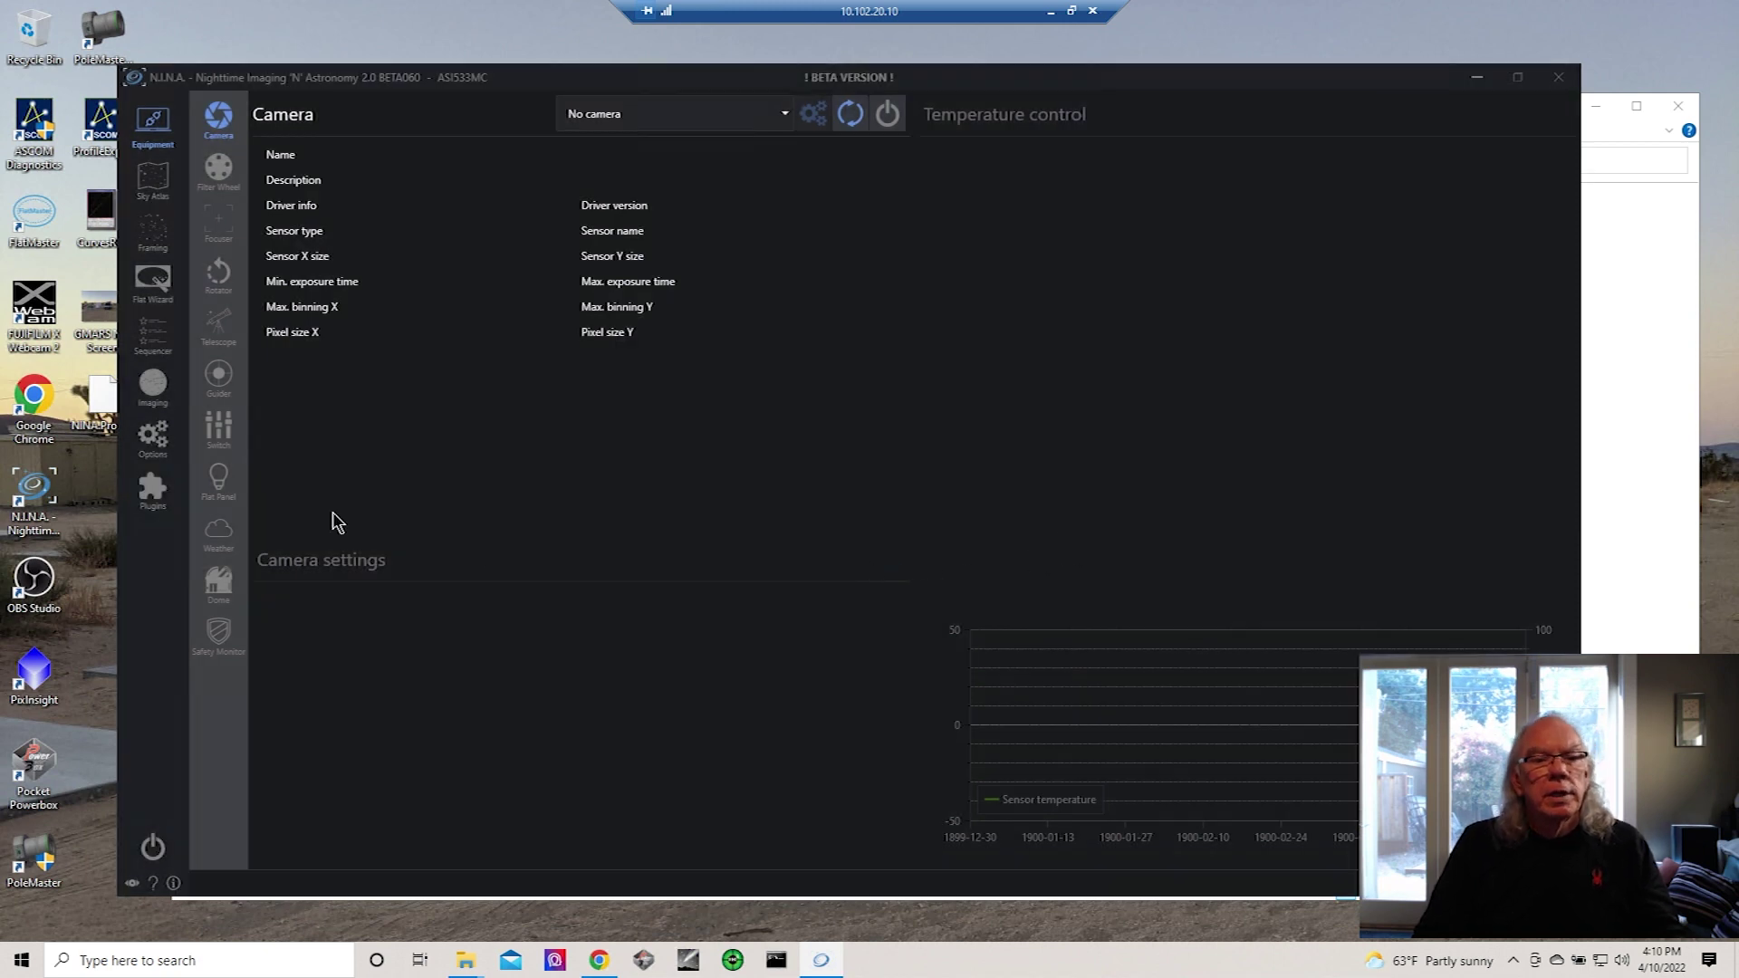
pyautogui.click(154, 437)
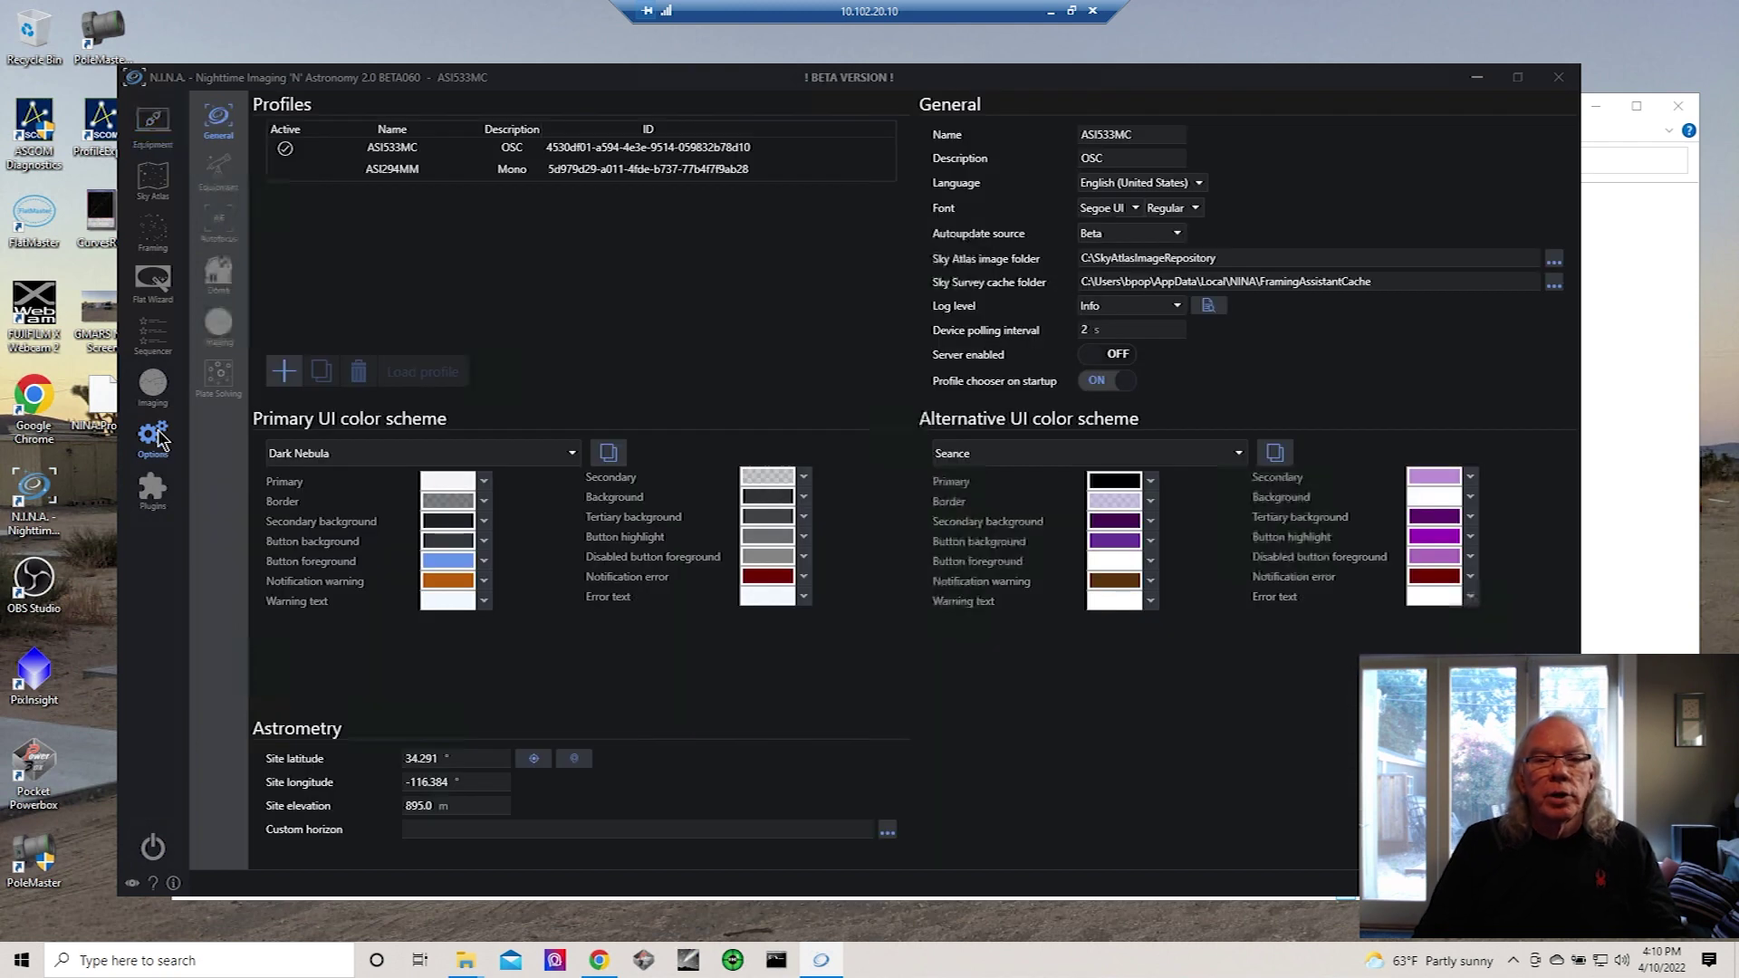
pyautogui.click(219, 331)
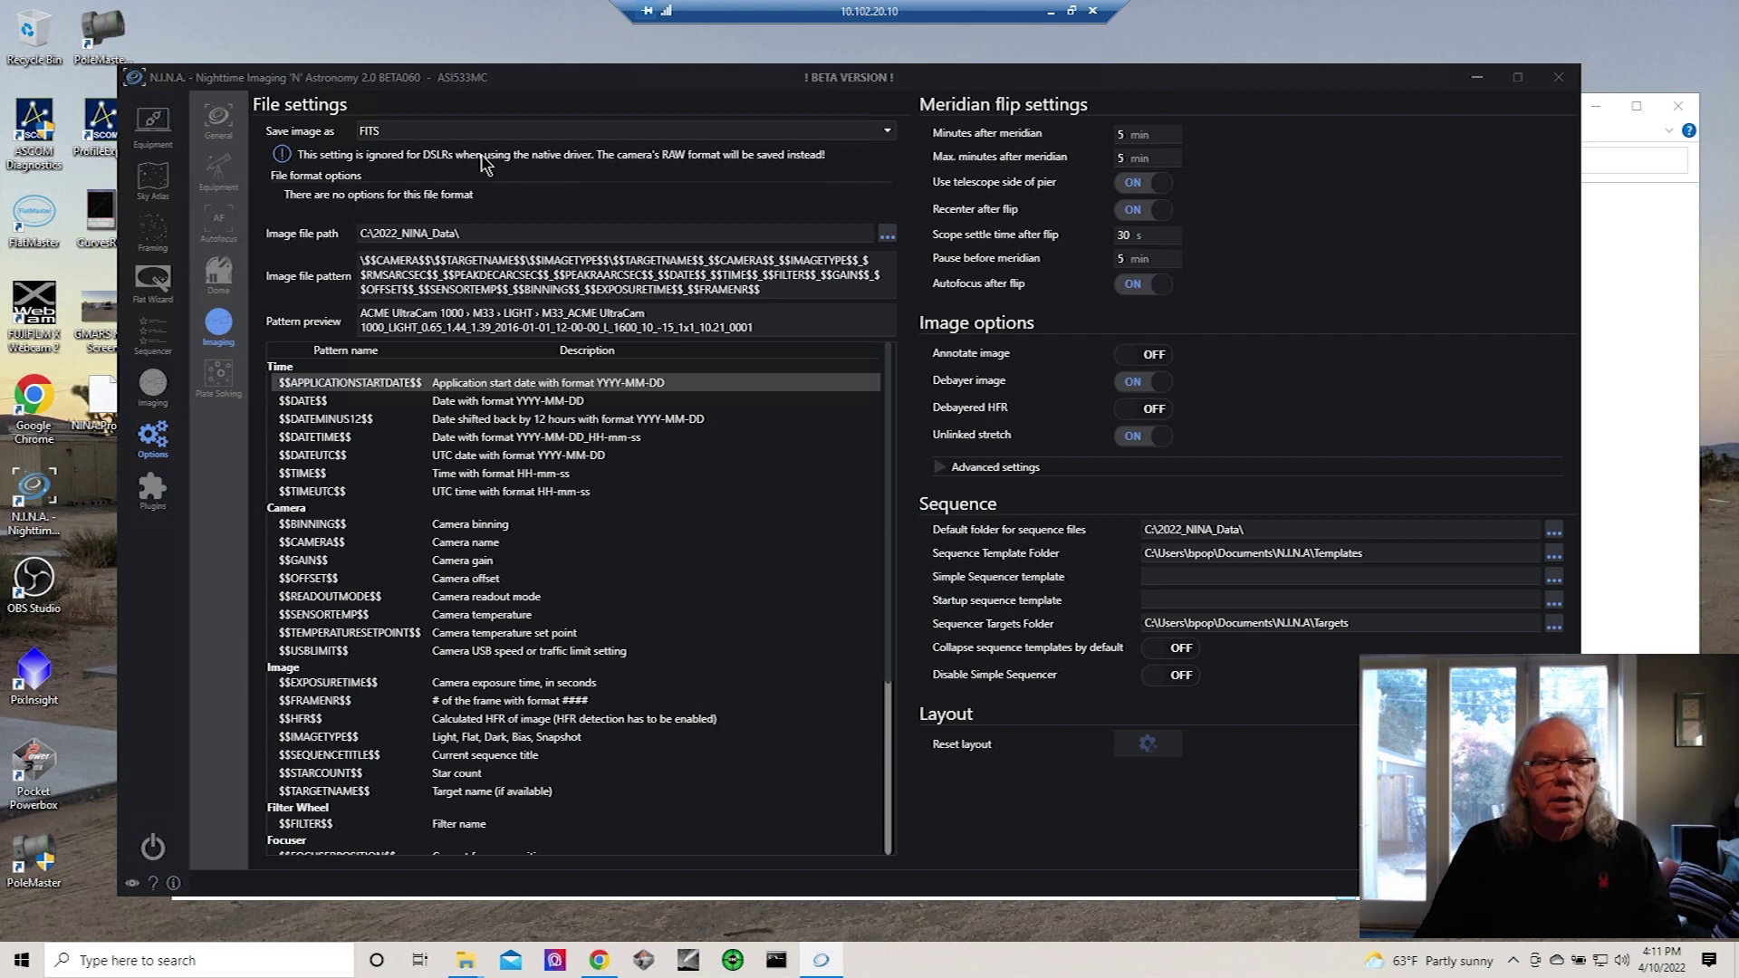
pyautogui.click(217, 126)
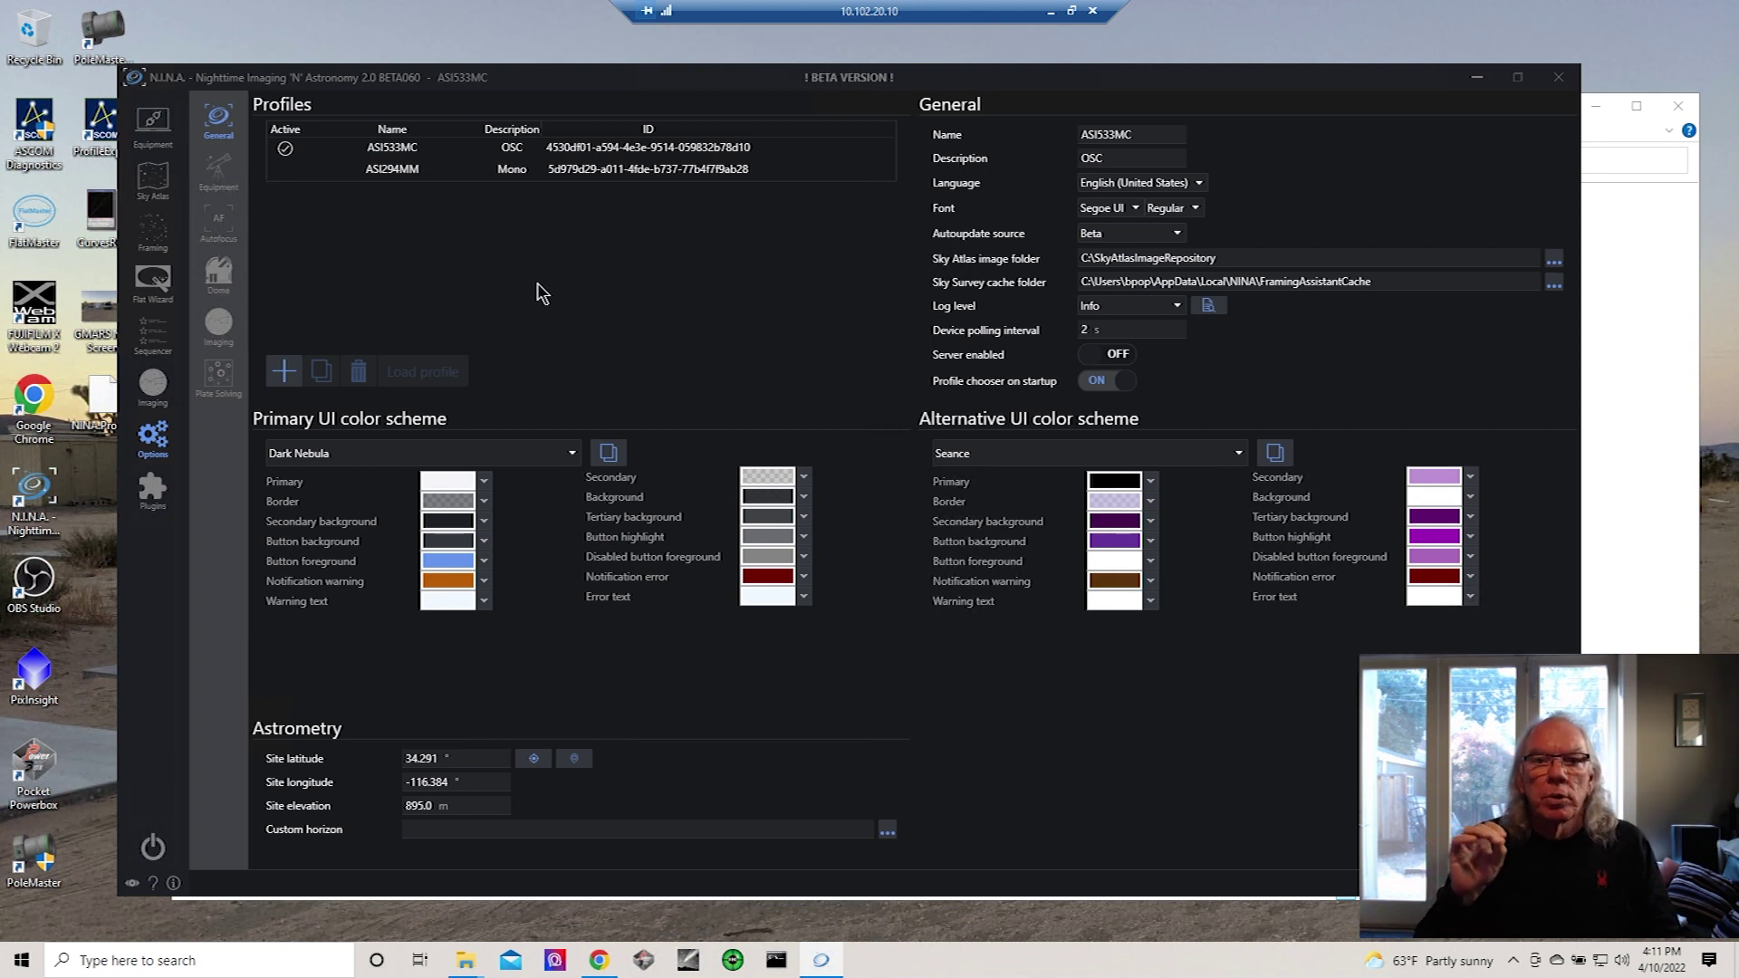
# Load the ASI294MM mono profile from the Profiles list in Options > General
pyautogui.click(349, 177)
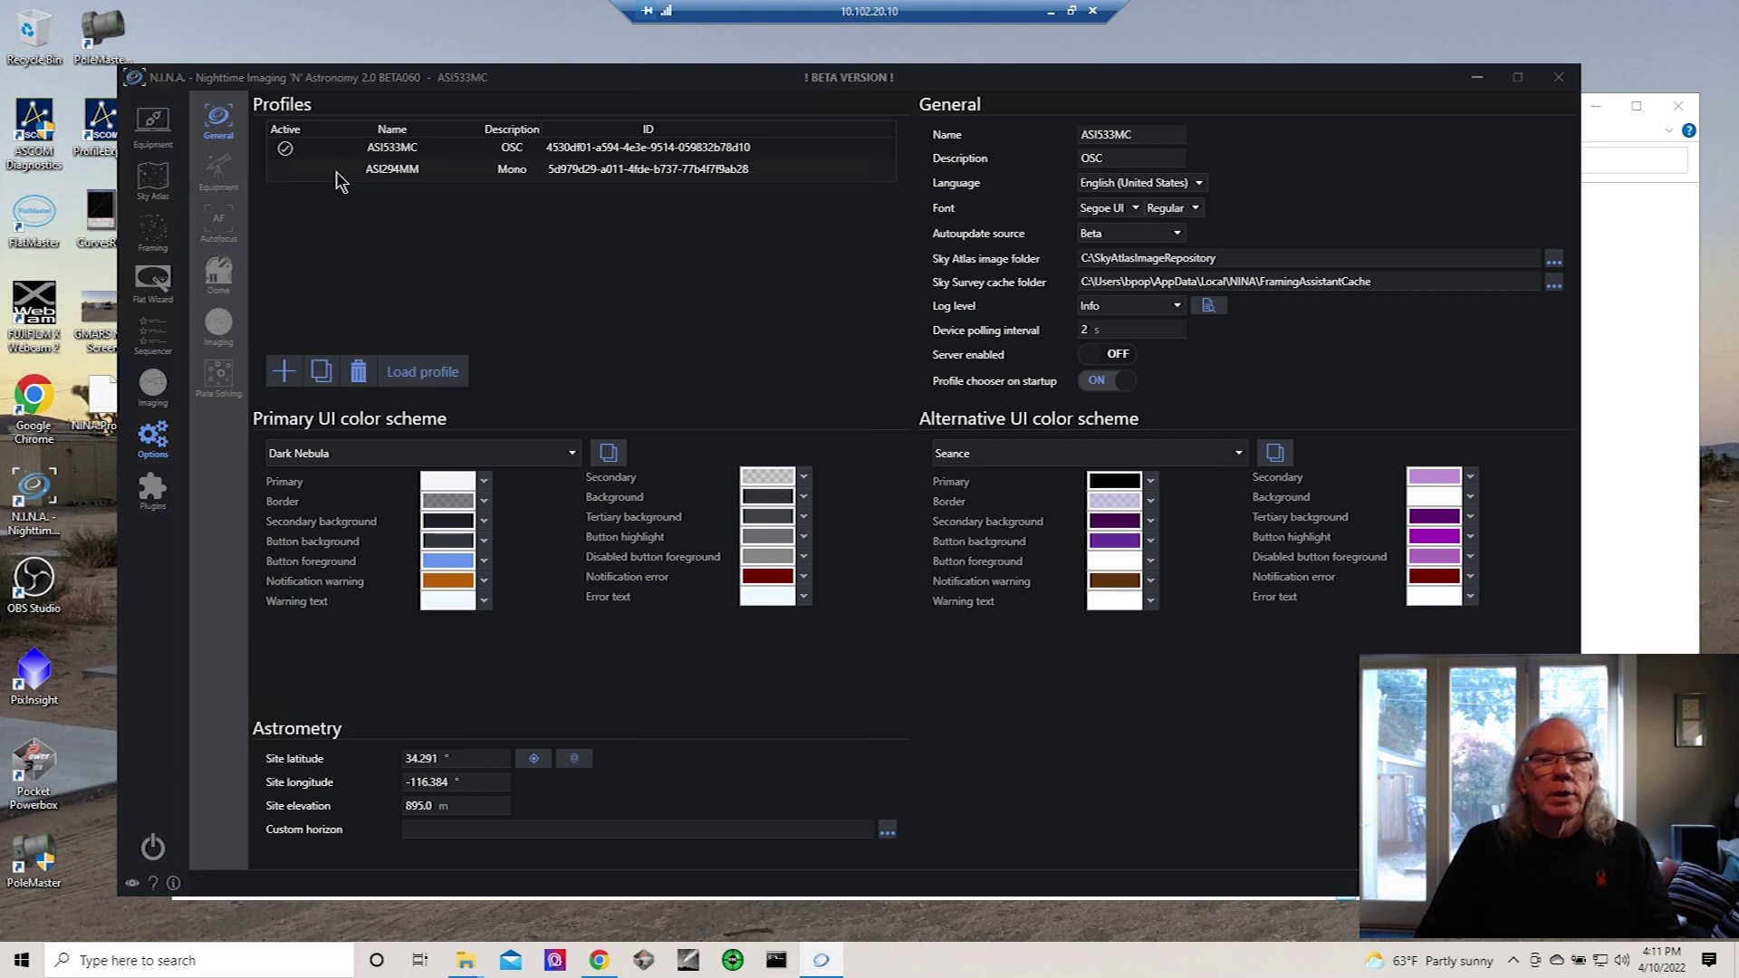
pyautogui.click(430, 373)
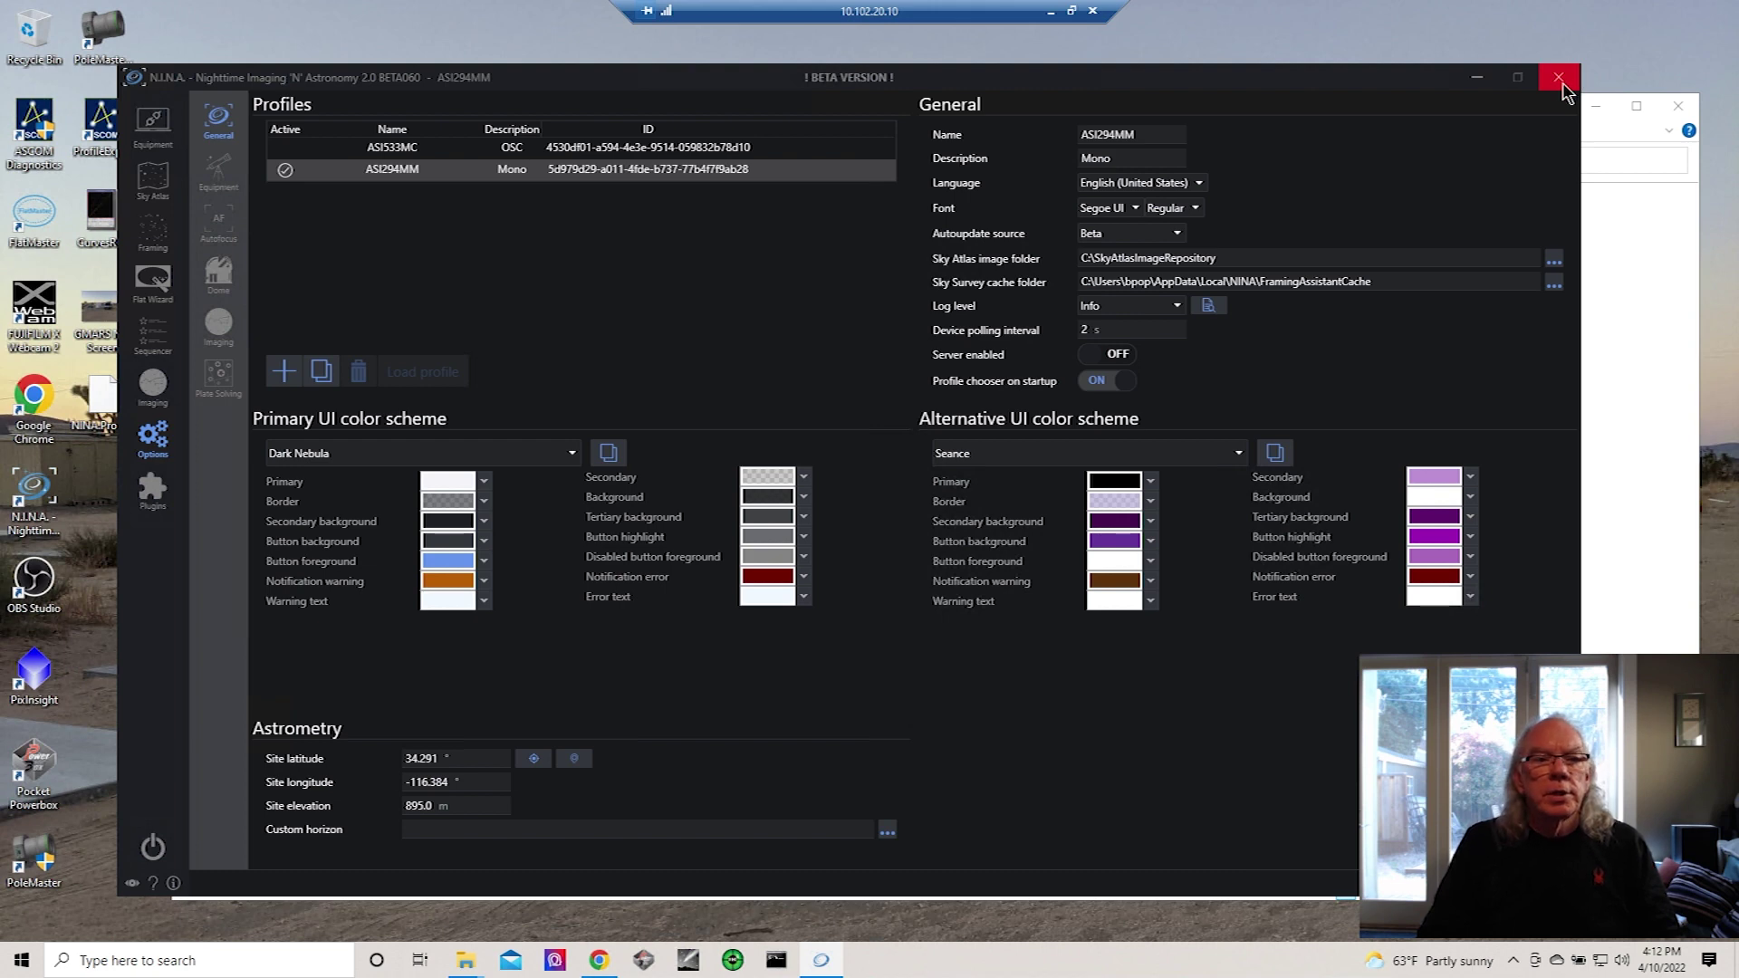
# Compare with the local desktop, then close N.I.N.A. on the remote computer
pyautogui.click(1051, 19)
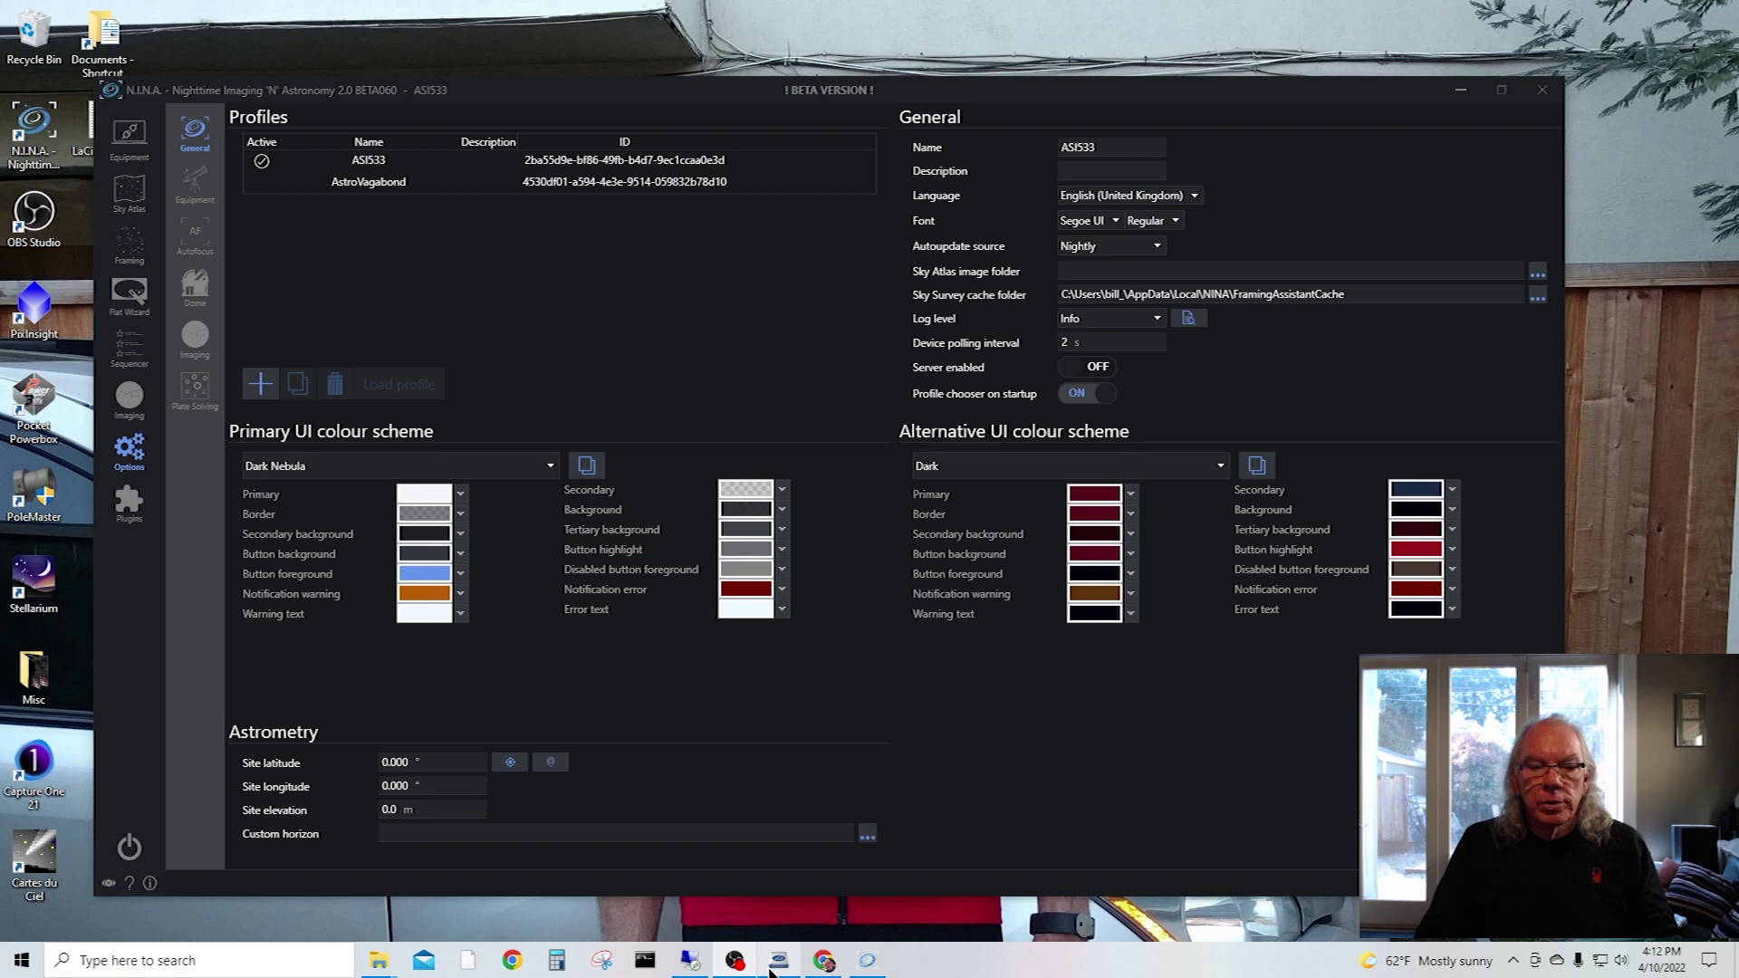
pyautogui.click(690, 960)
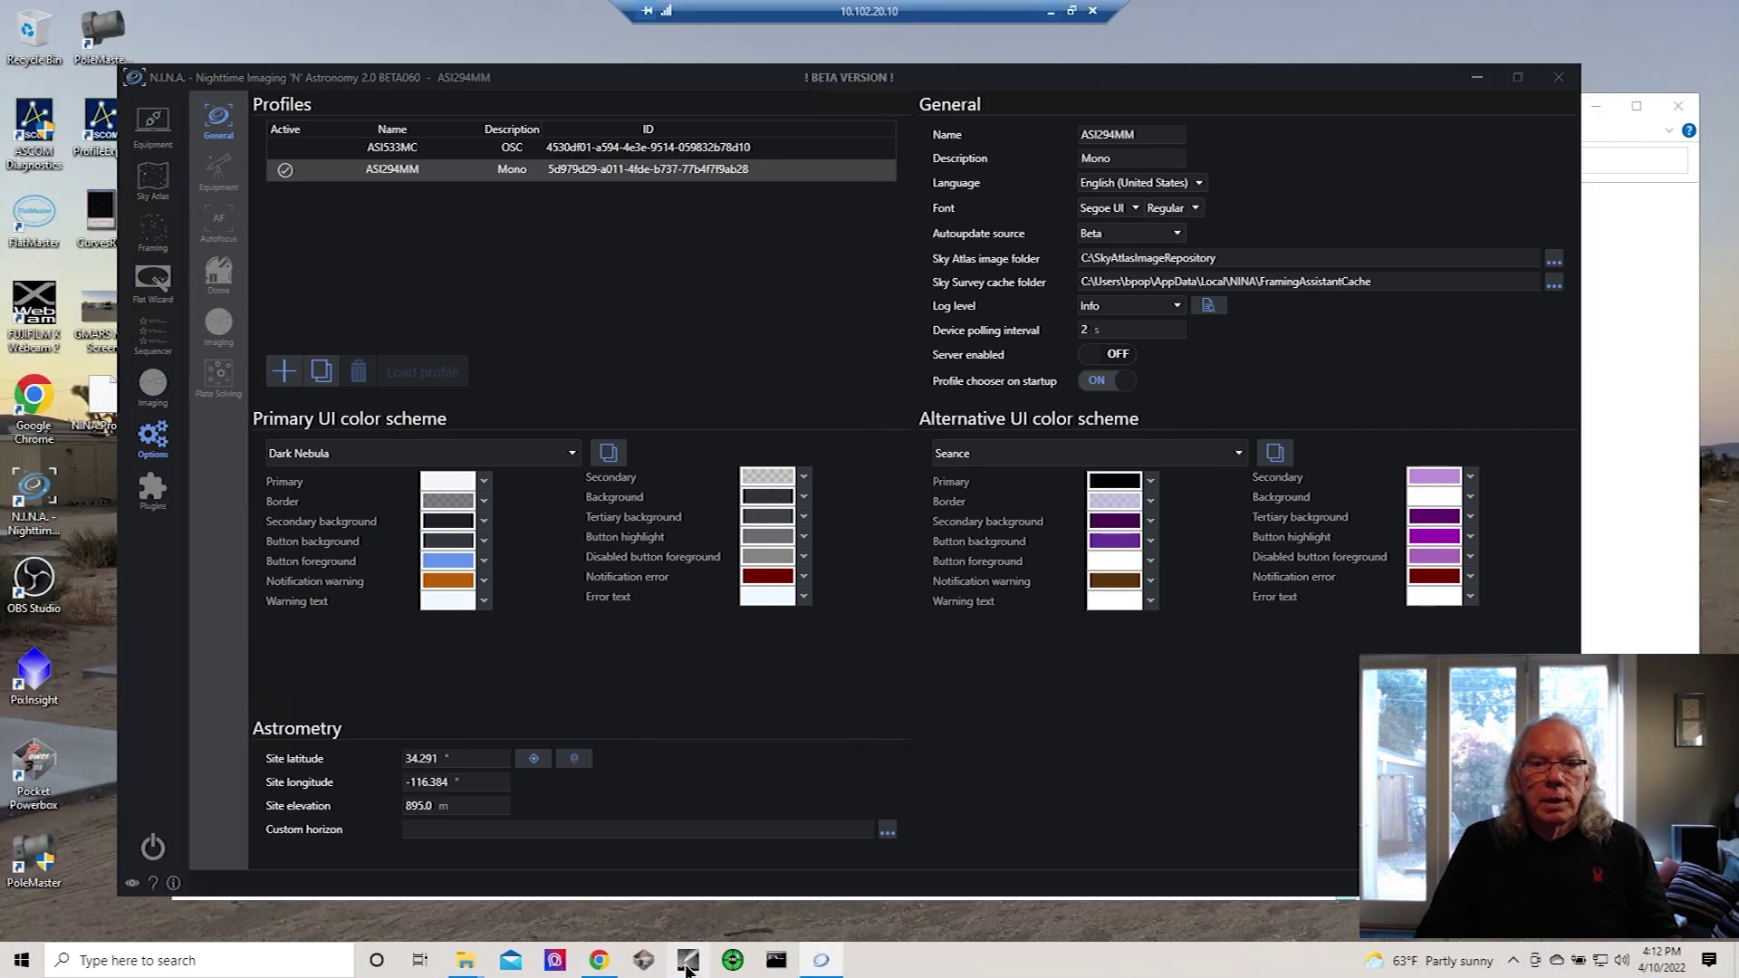
pyautogui.click(1555, 83)
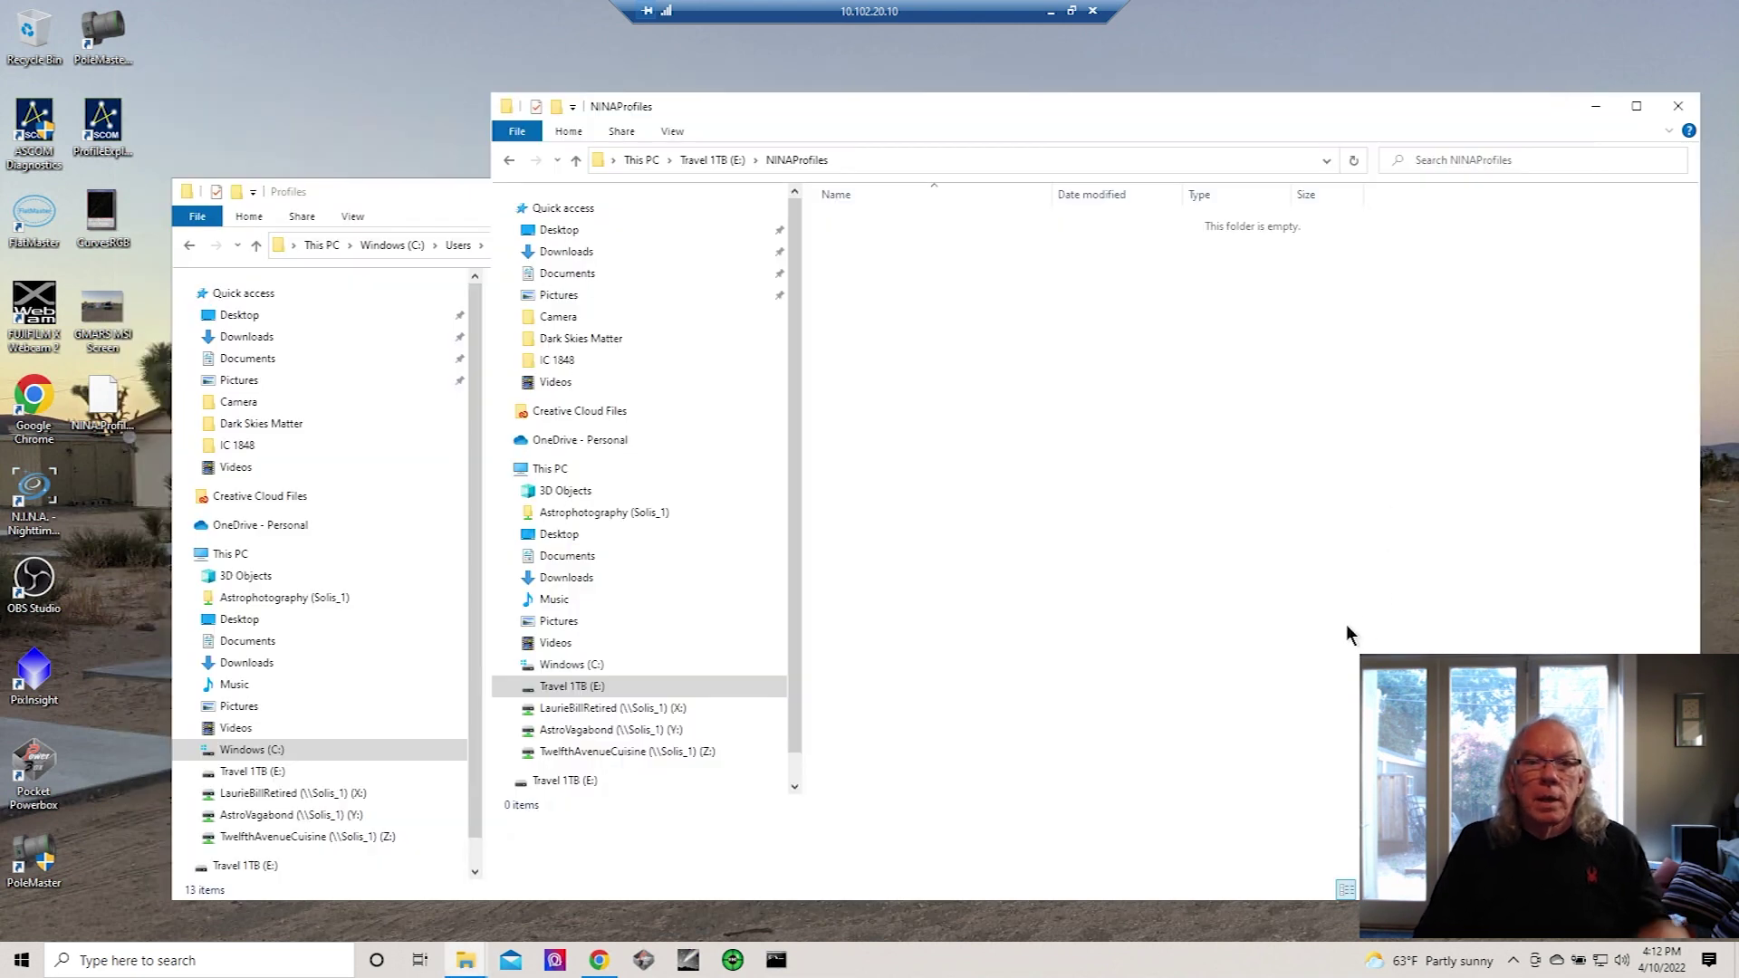
# Copy all 13 files from the NINA Profiles folder and bring the empty NINAProfiles window forward
pyautogui.click(408, 215)
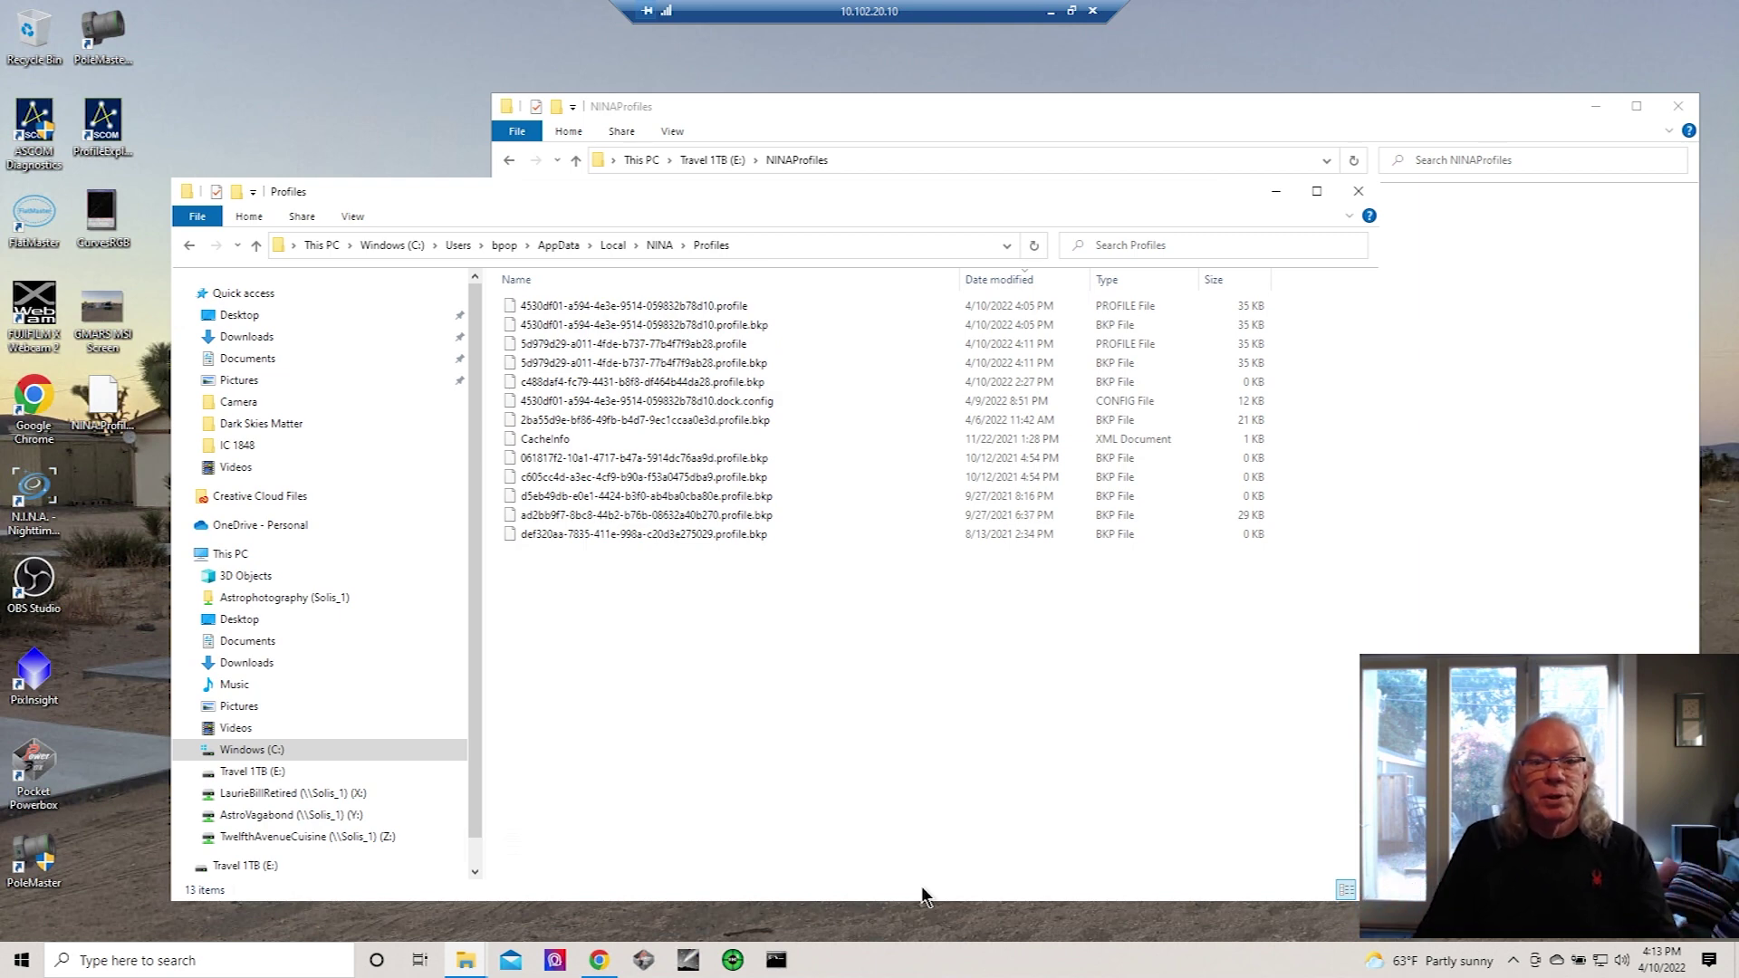
pyautogui.click(700, 308)
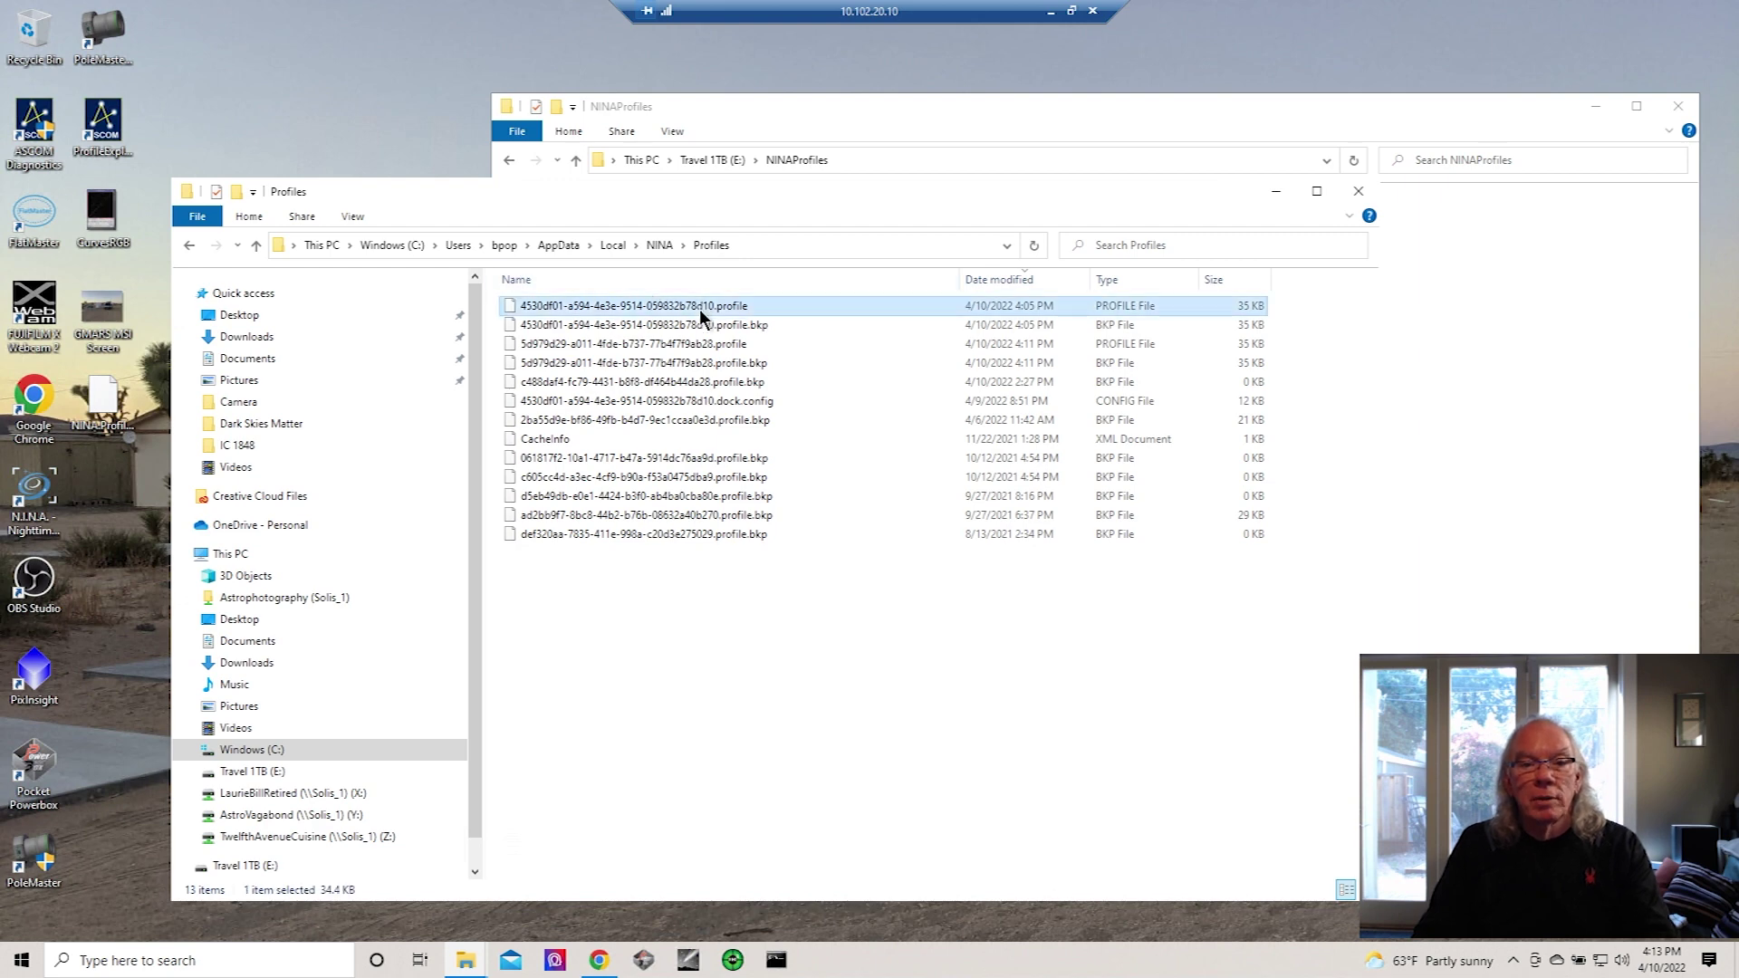
pyautogui.keyDown('shift'); pyautogui.click(748, 536); pyautogui.keyUp('shift')
pyautogui.rightClick(710, 448)
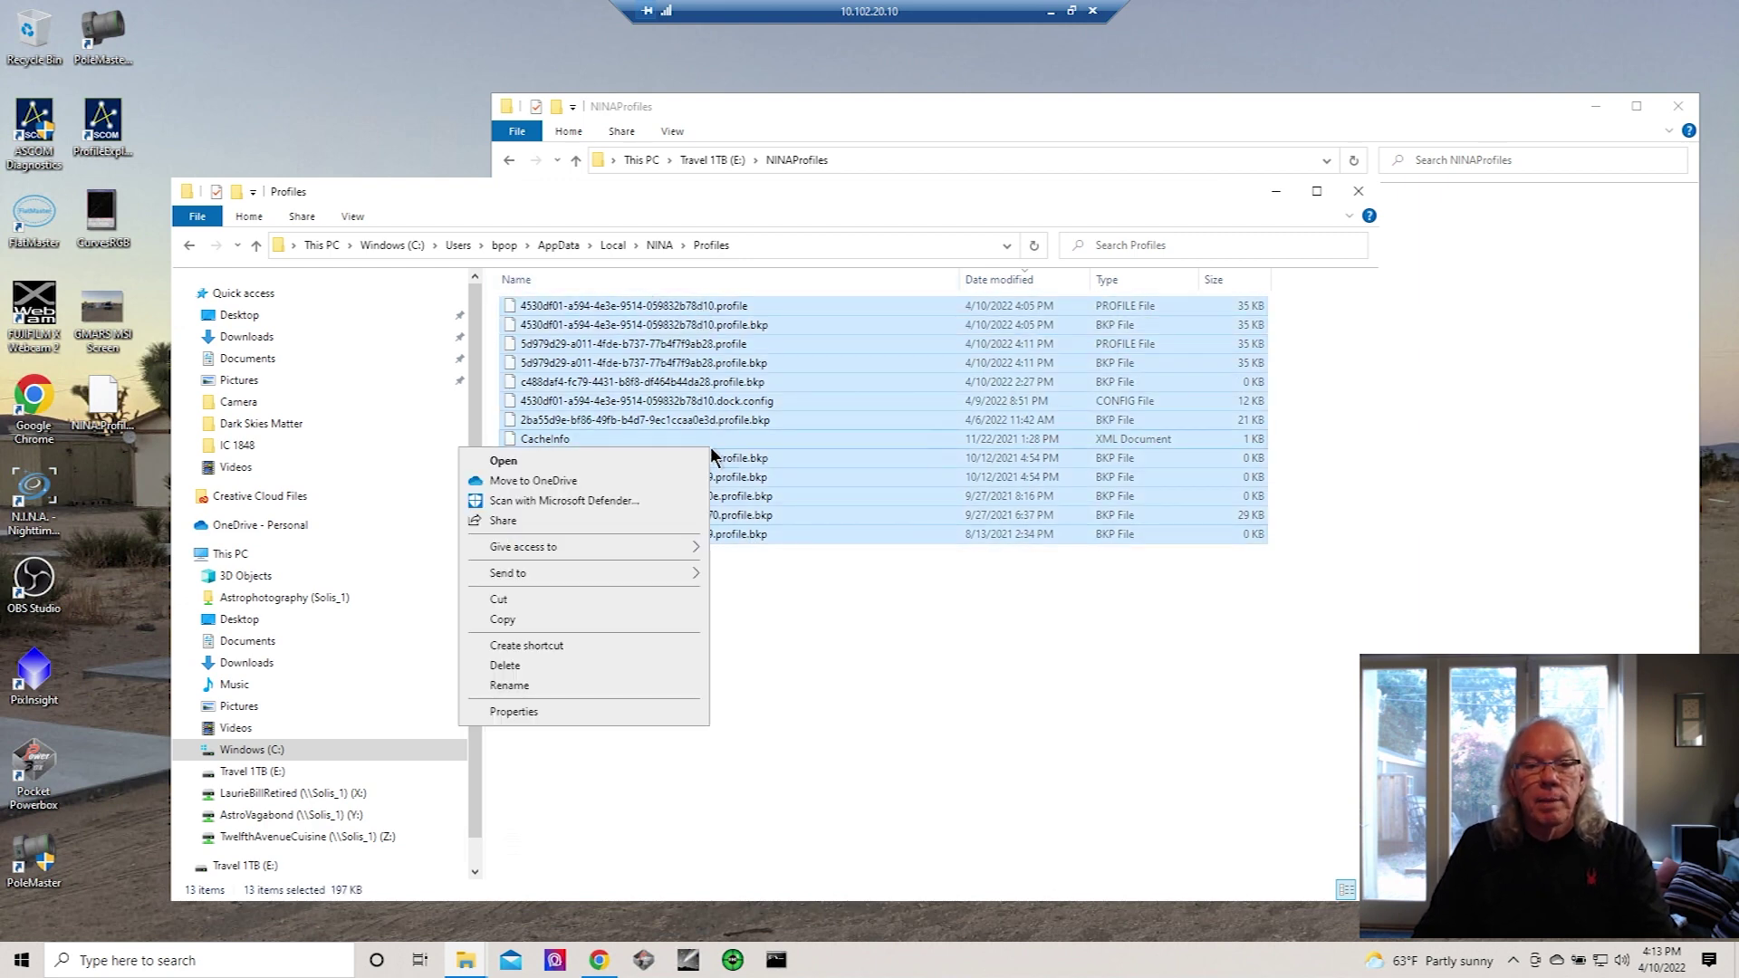
pyautogui.click(508, 620)
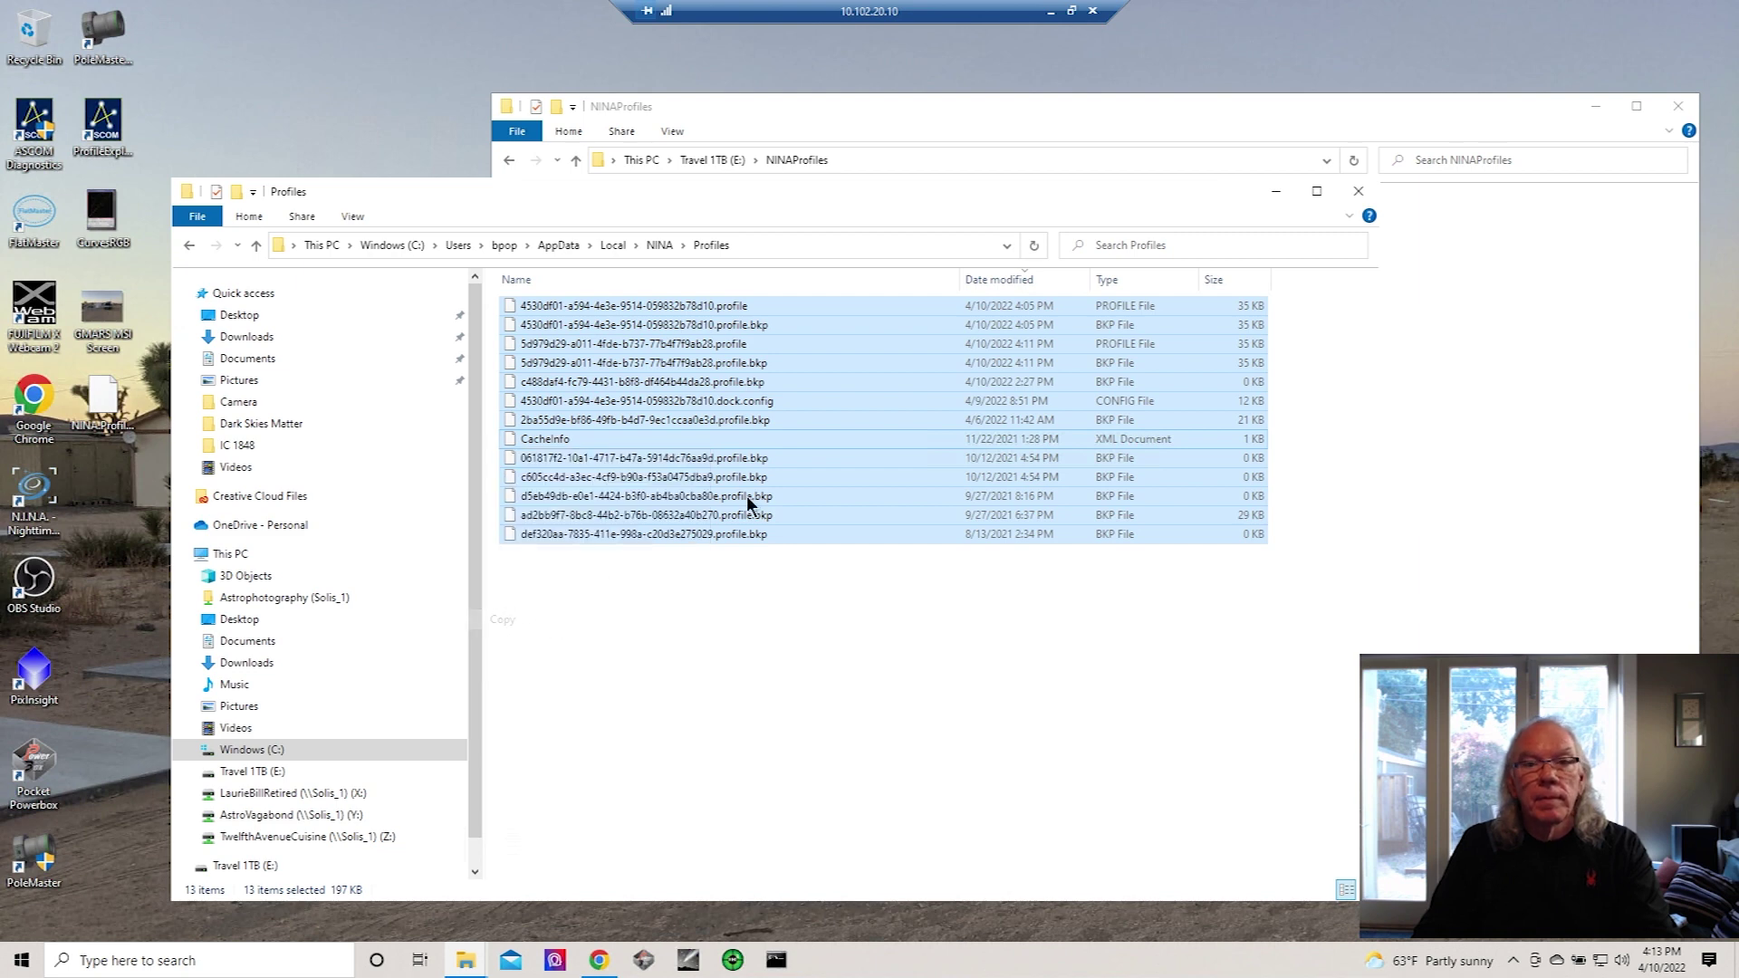
pyautogui.click(940, 122)
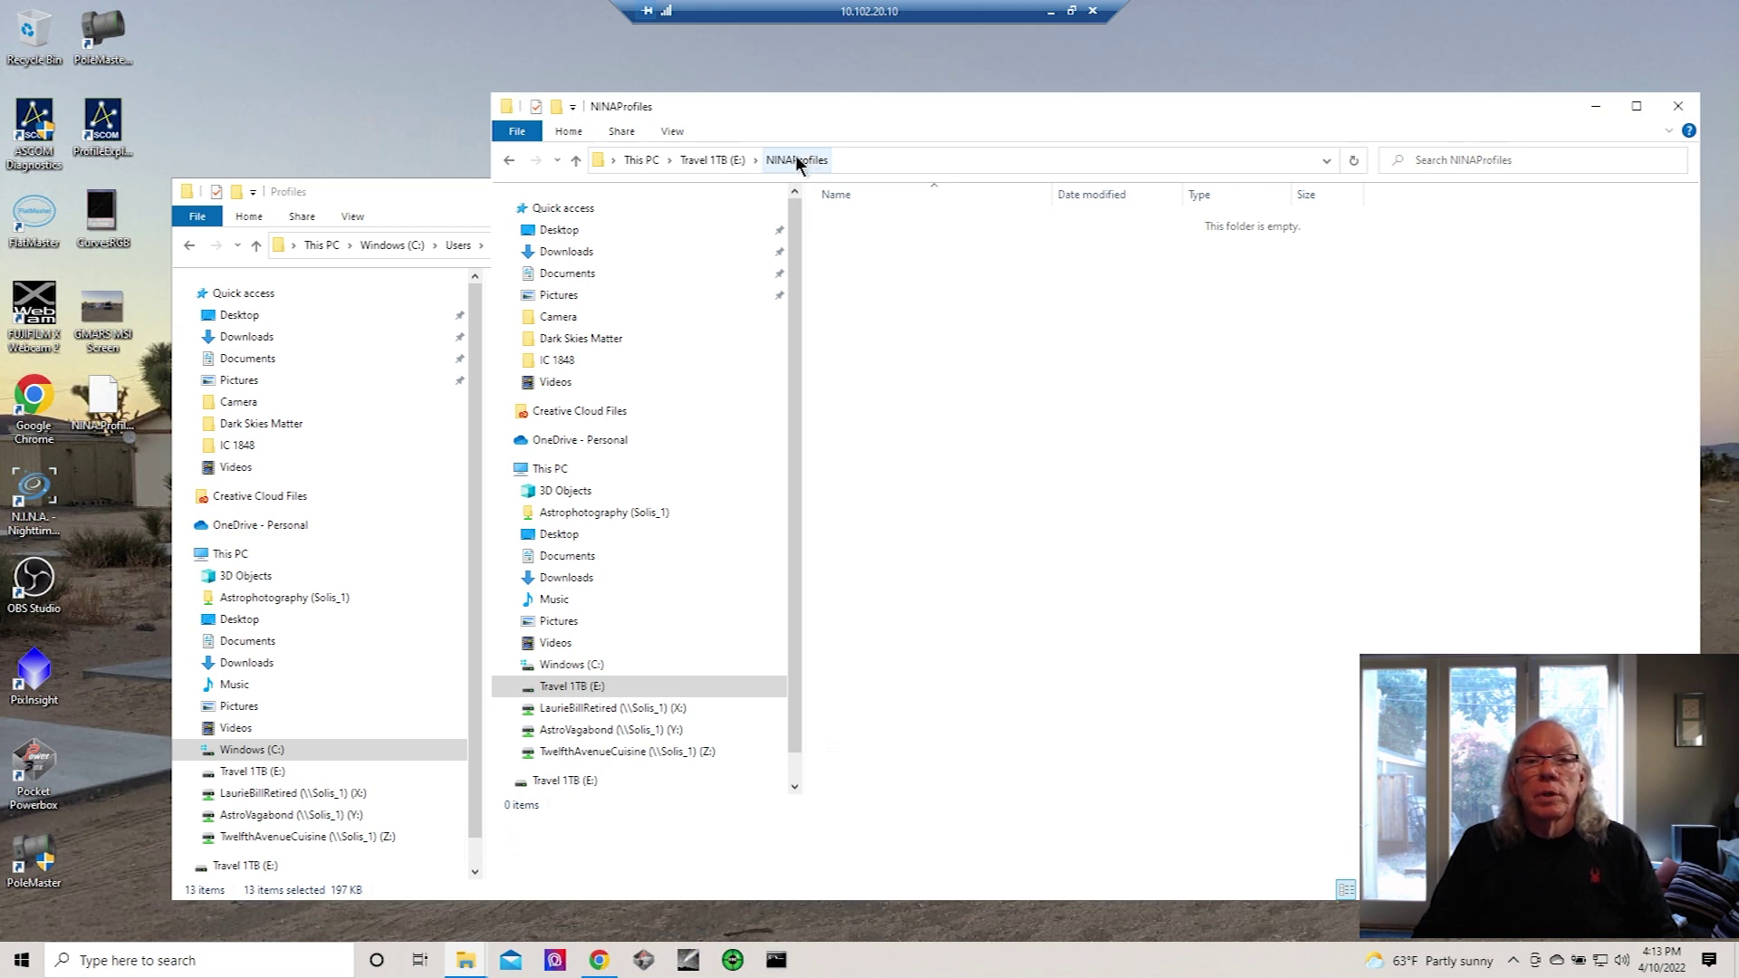
# Paste the 13 profile files into NINAProfiles on Travel 1TB (E:) and close that window
pyautogui.rightClick(886, 267)
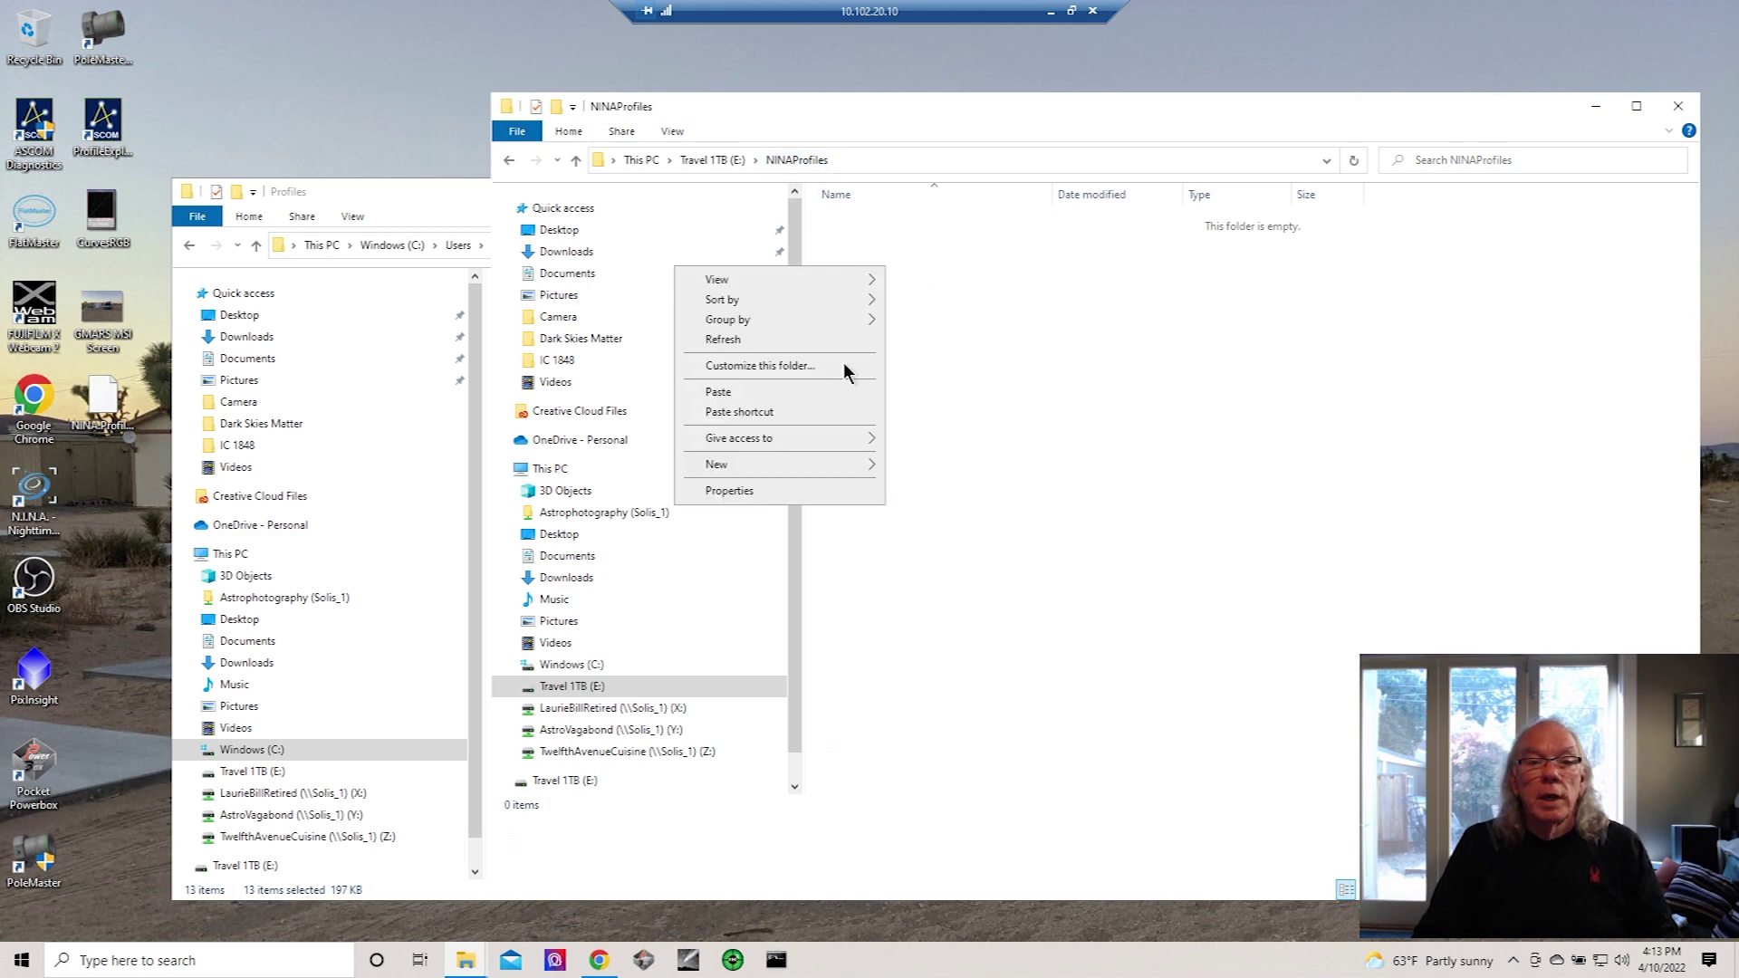
pyautogui.click(718, 392)
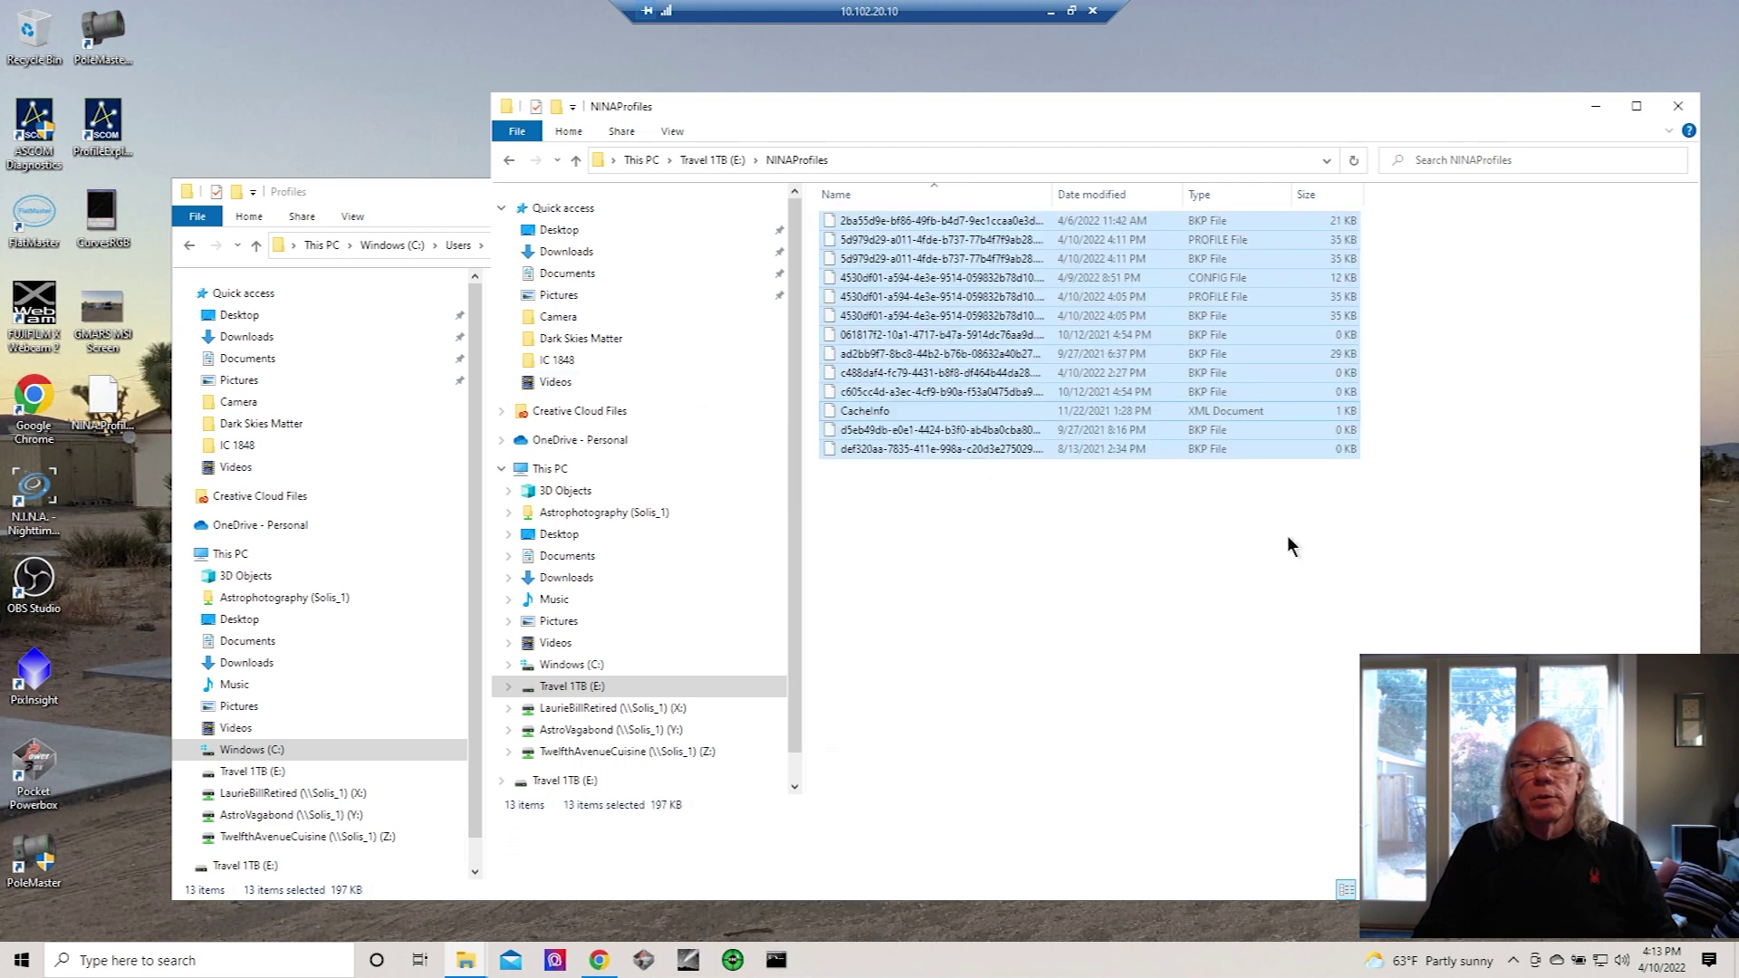
pyautogui.click(1164, 593)
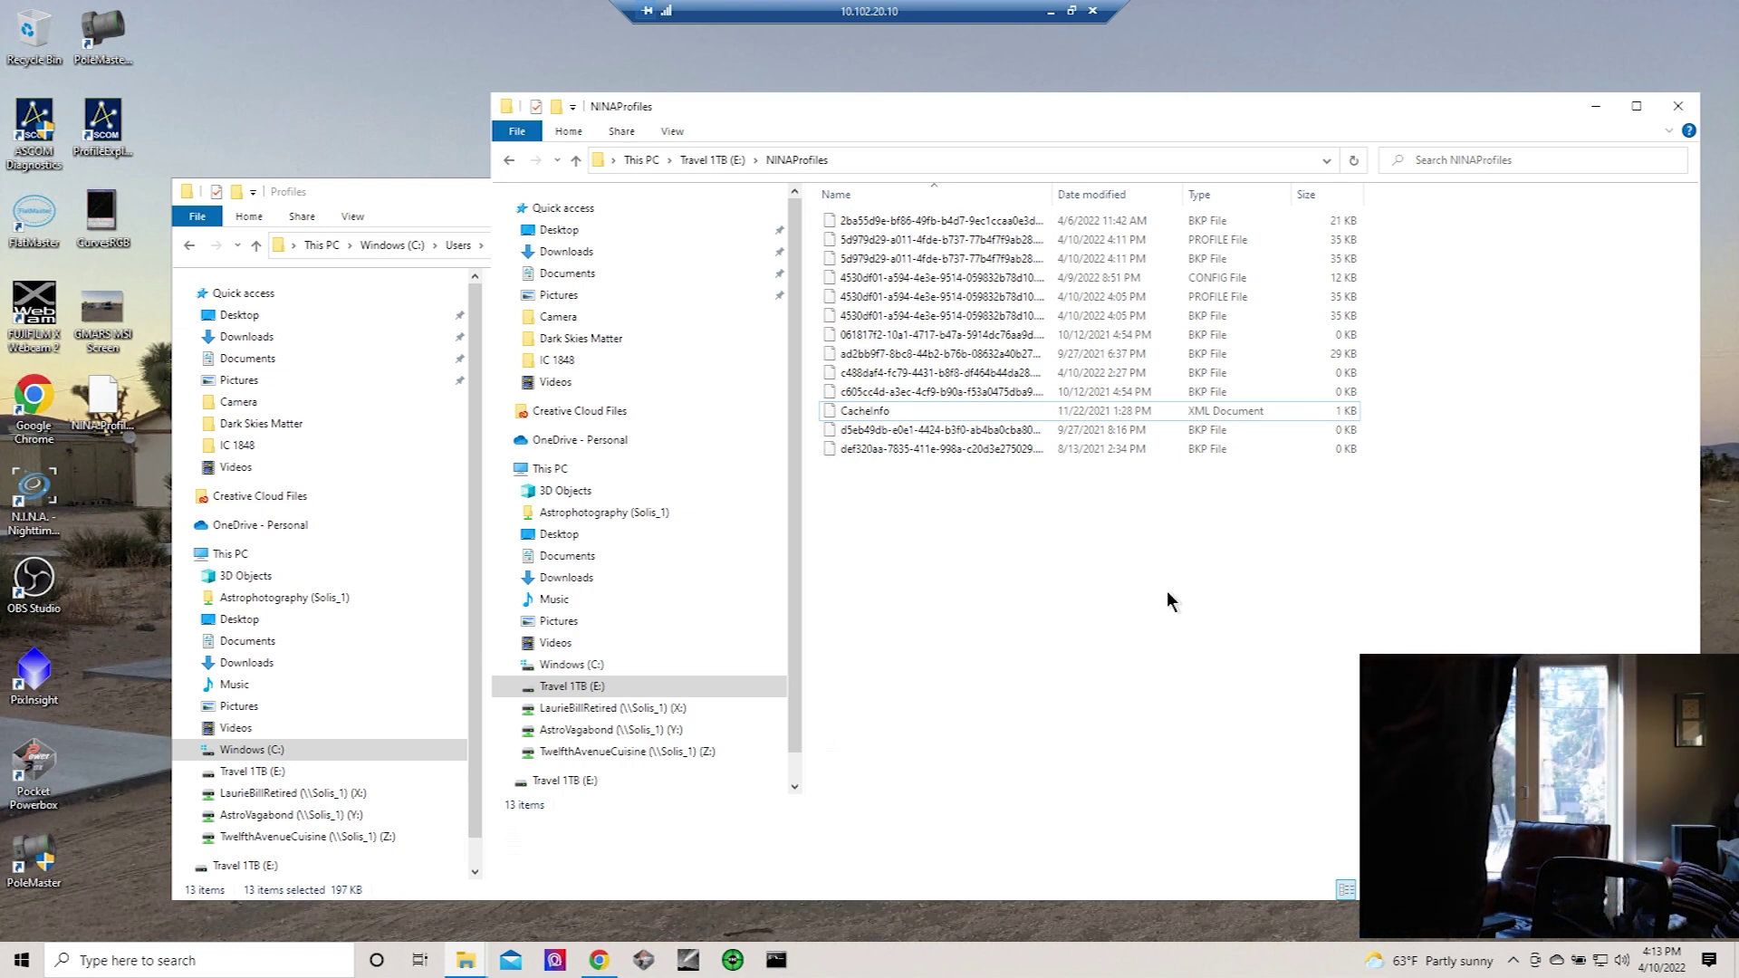
pyautogui.hotkey('alt', 'F4')
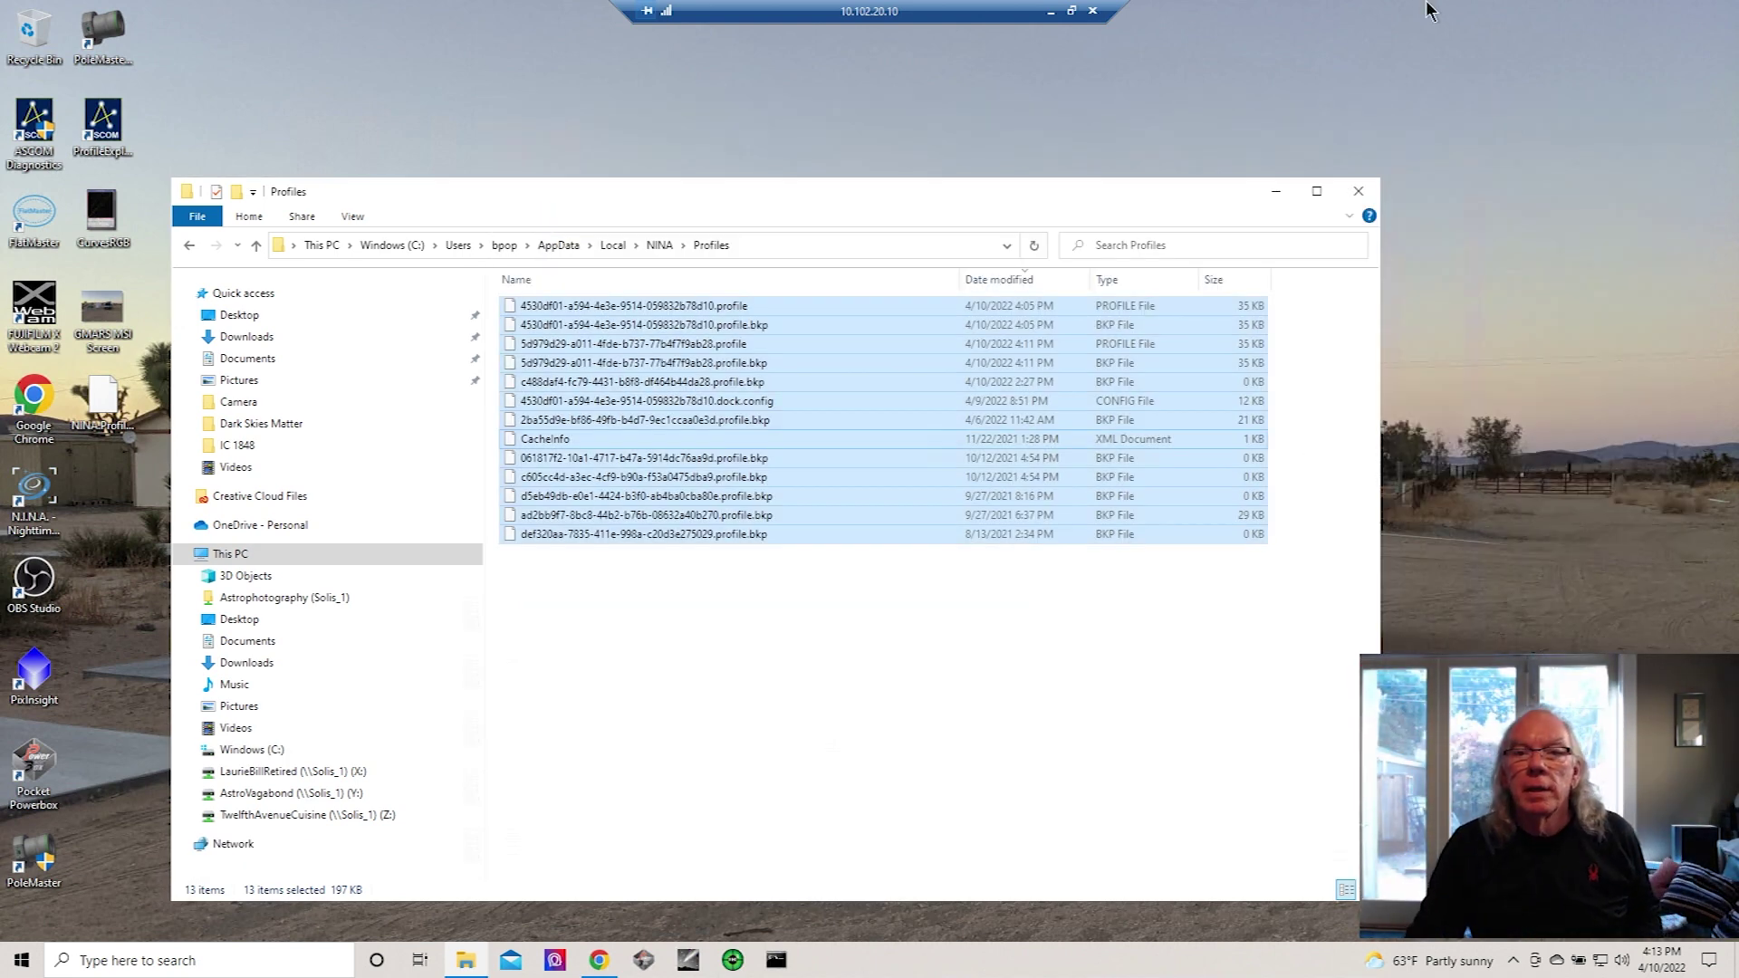
# Minimize the remote session and bring up the local AppData\Local\NINA folder in File Explorer
pyautogui.click(1050, 12)
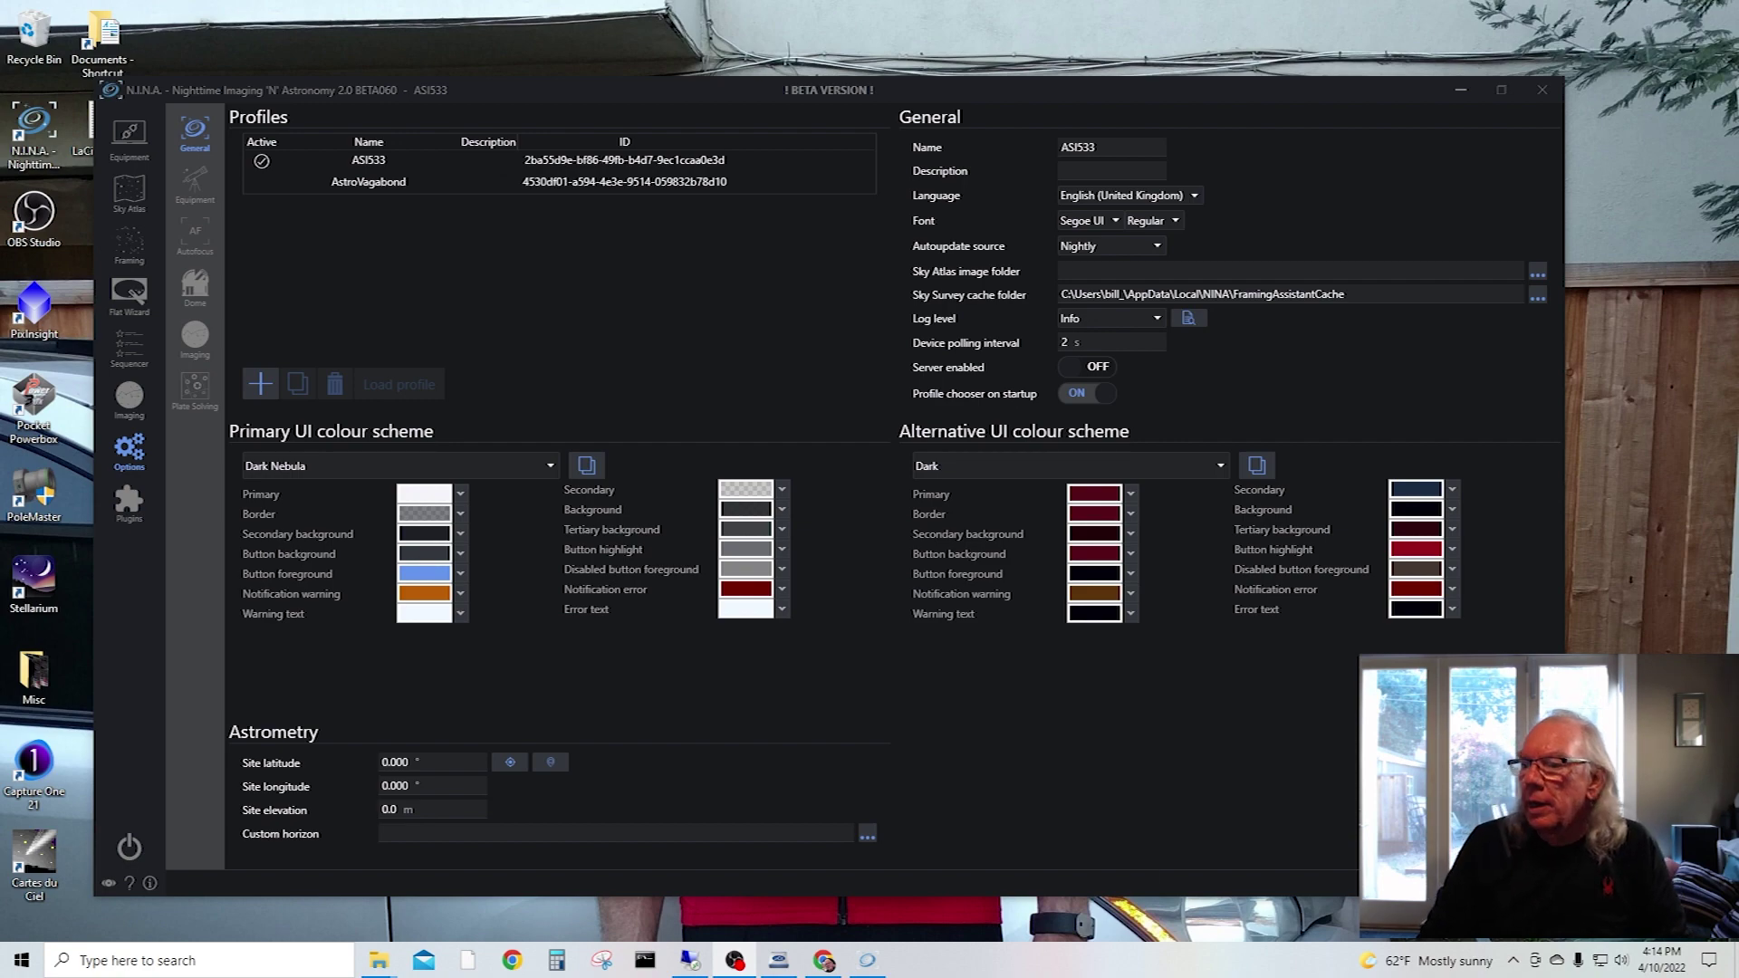
pyautogui.click(379, 960)
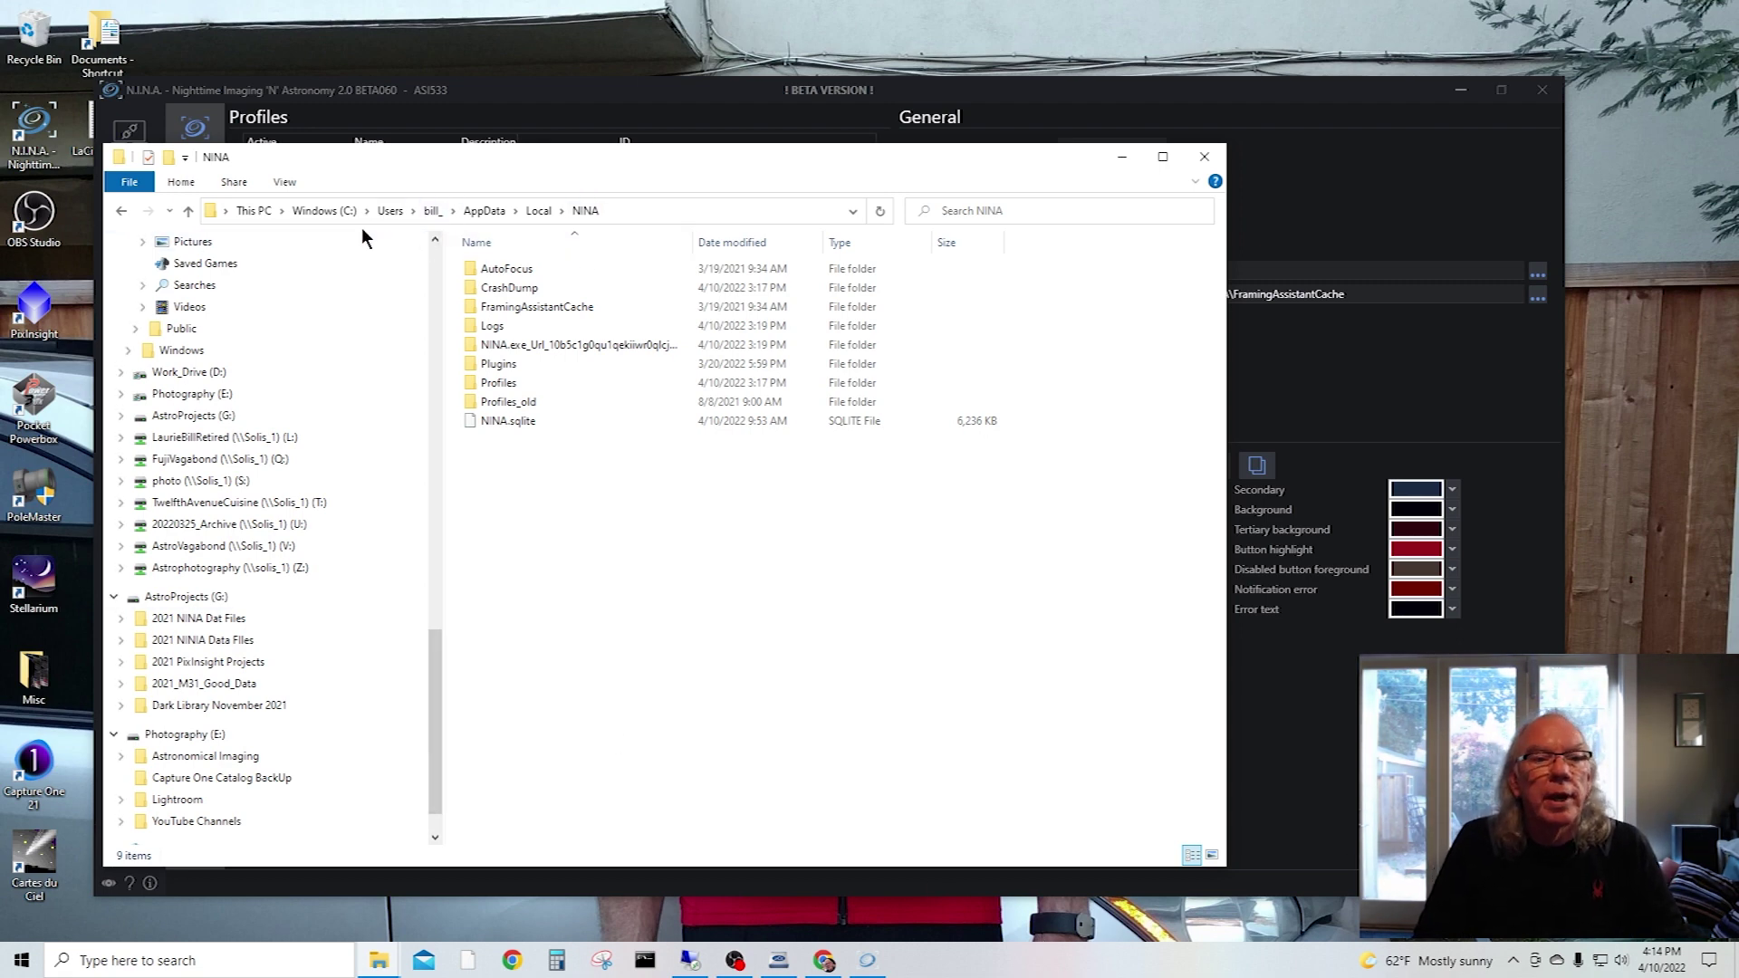
# Open the local Profiles folder, close local N.I.N.A., and select all 12 profile files
pyautogui.doubleClick(526, 390)
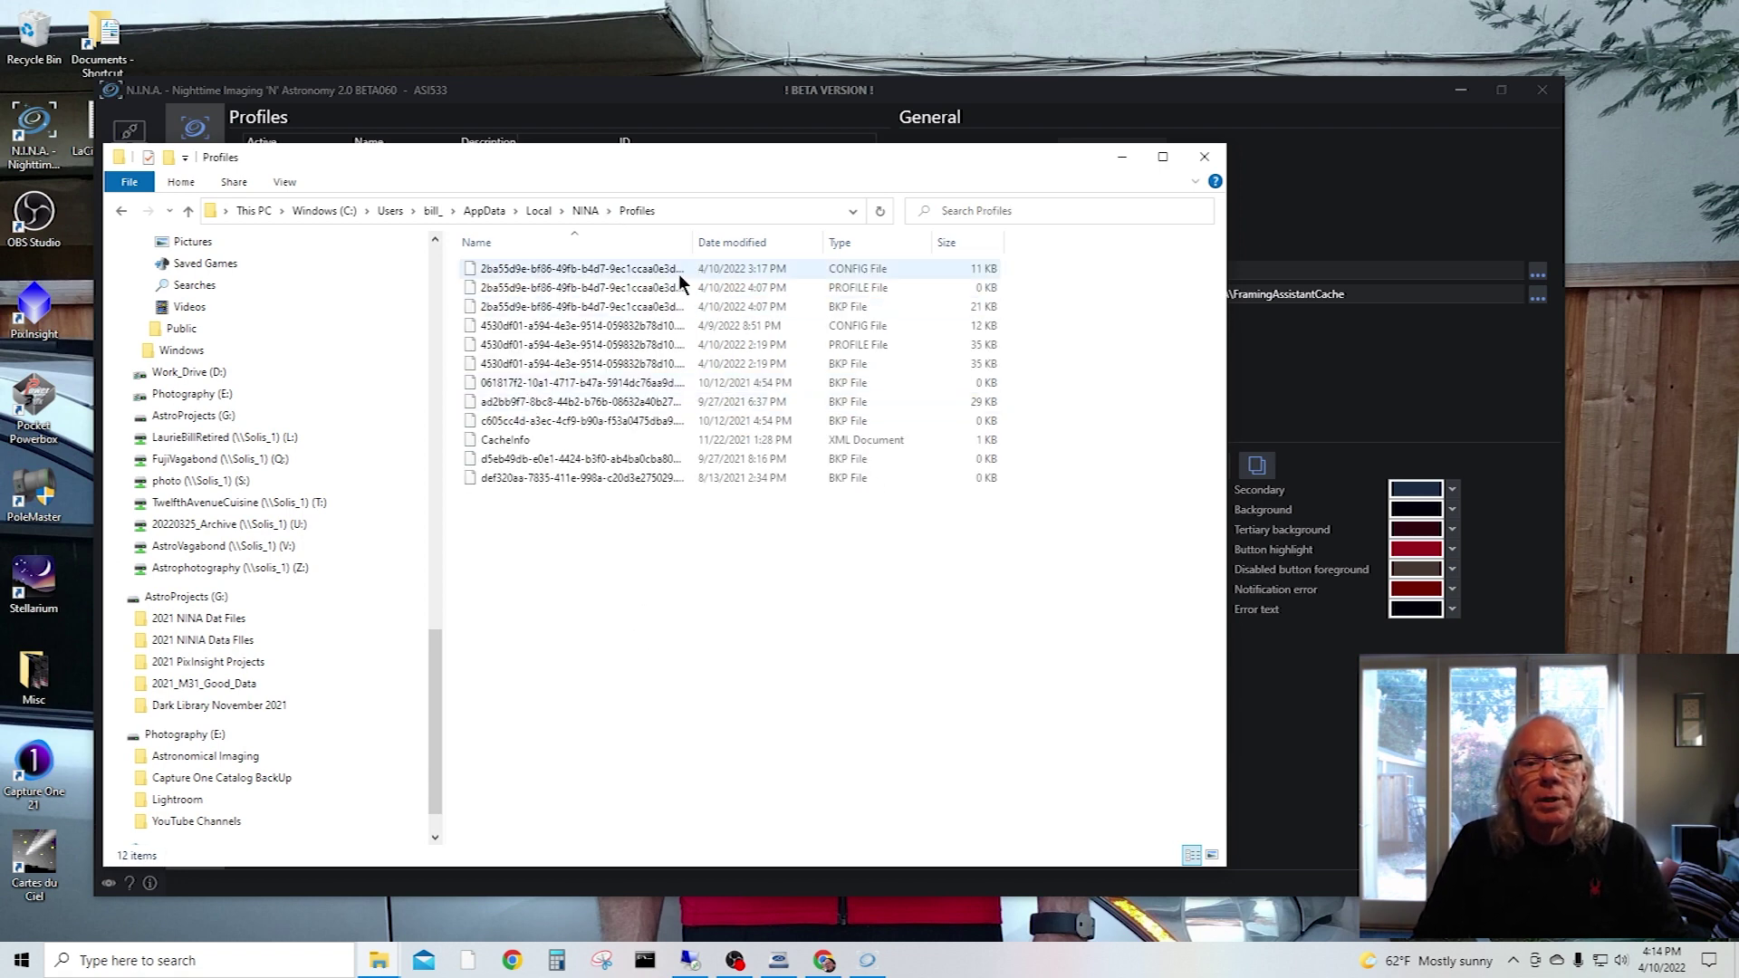
pyautogui.click(677, 270)
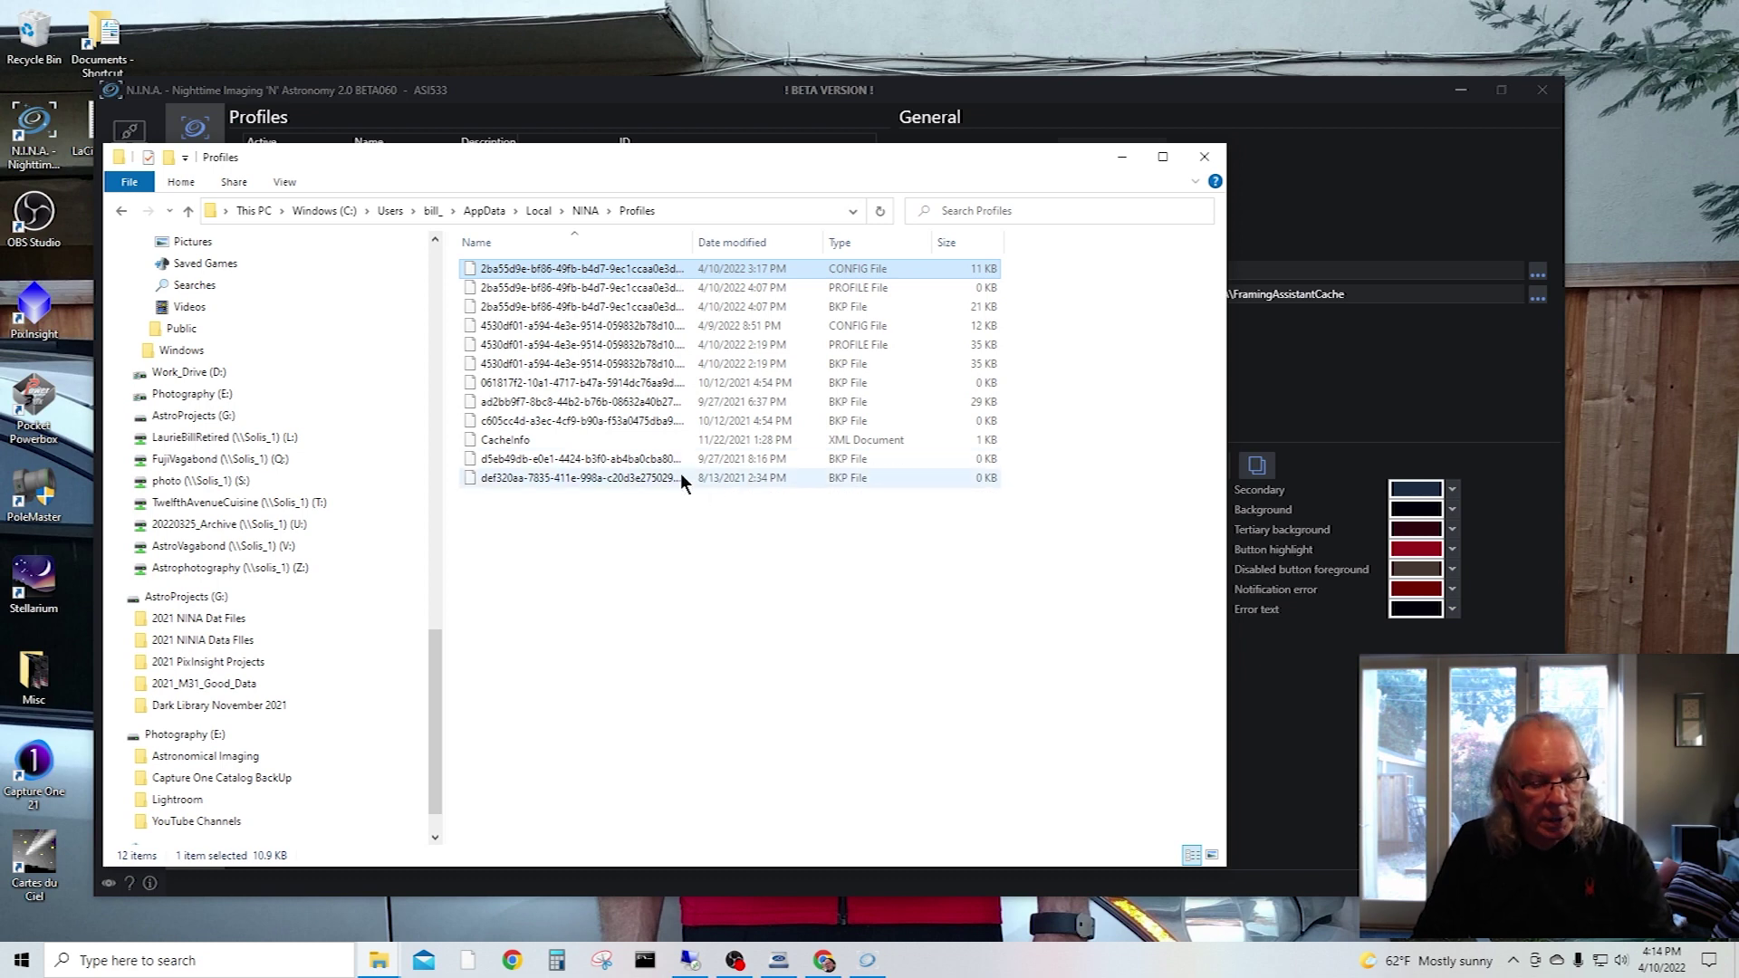
pyautogui.click(1385, 107)
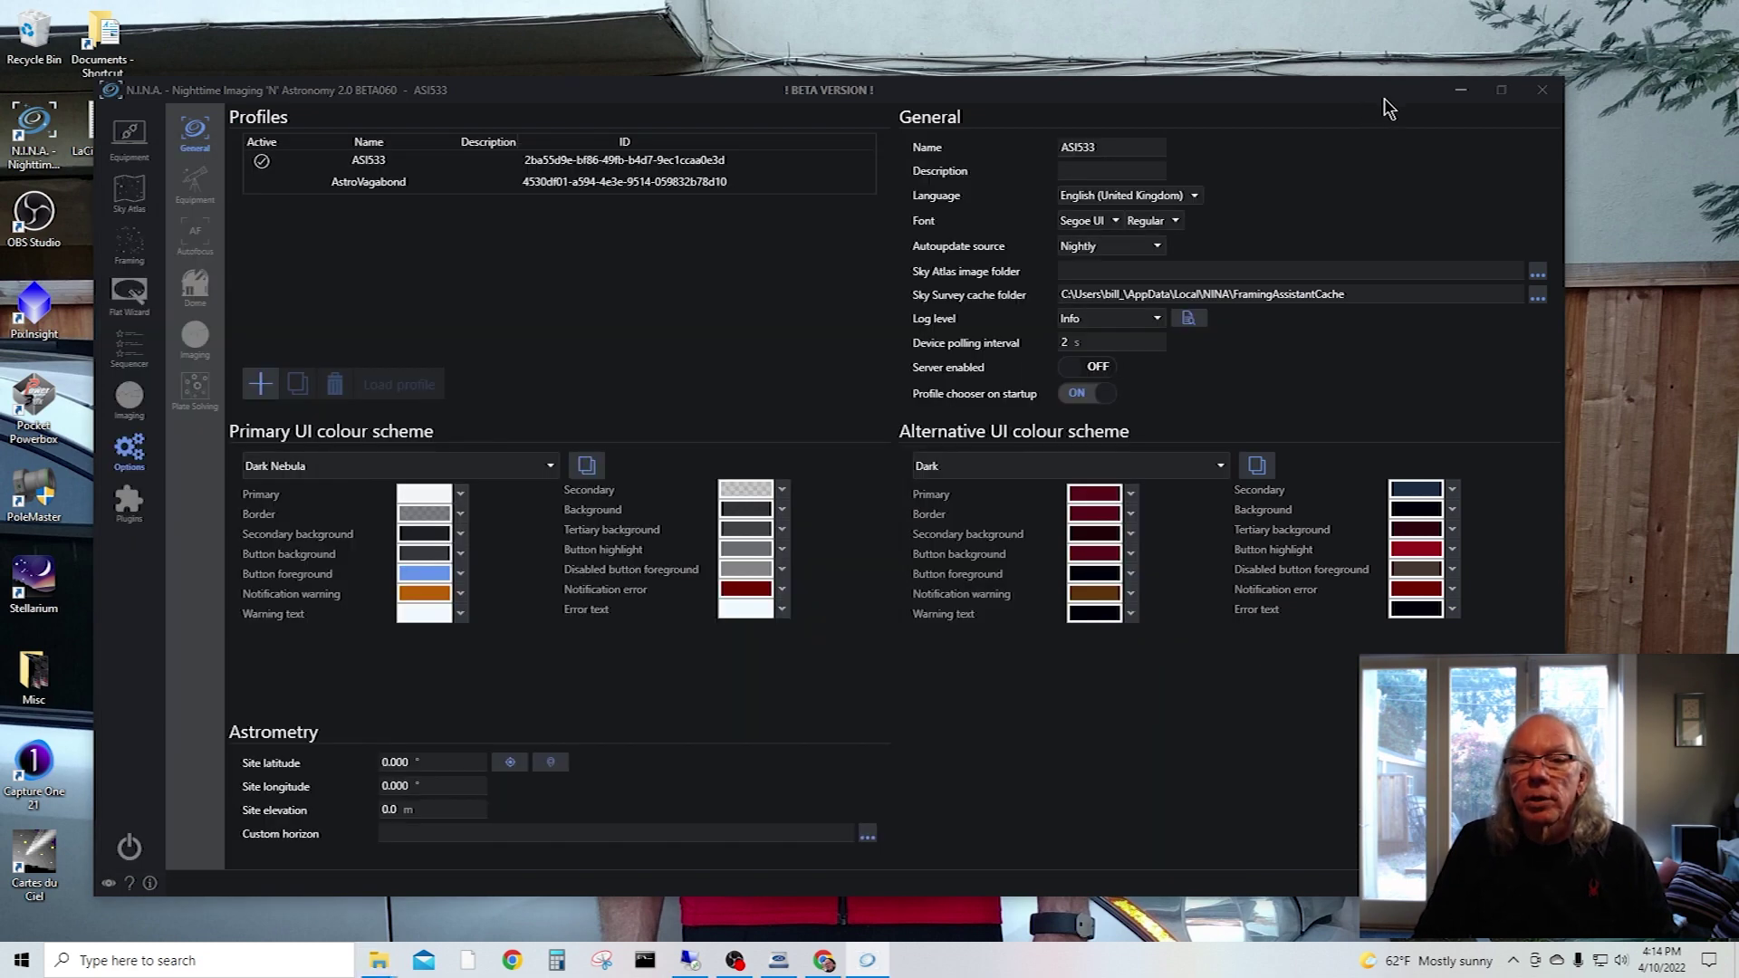
pyautogui.click(1542, 91)
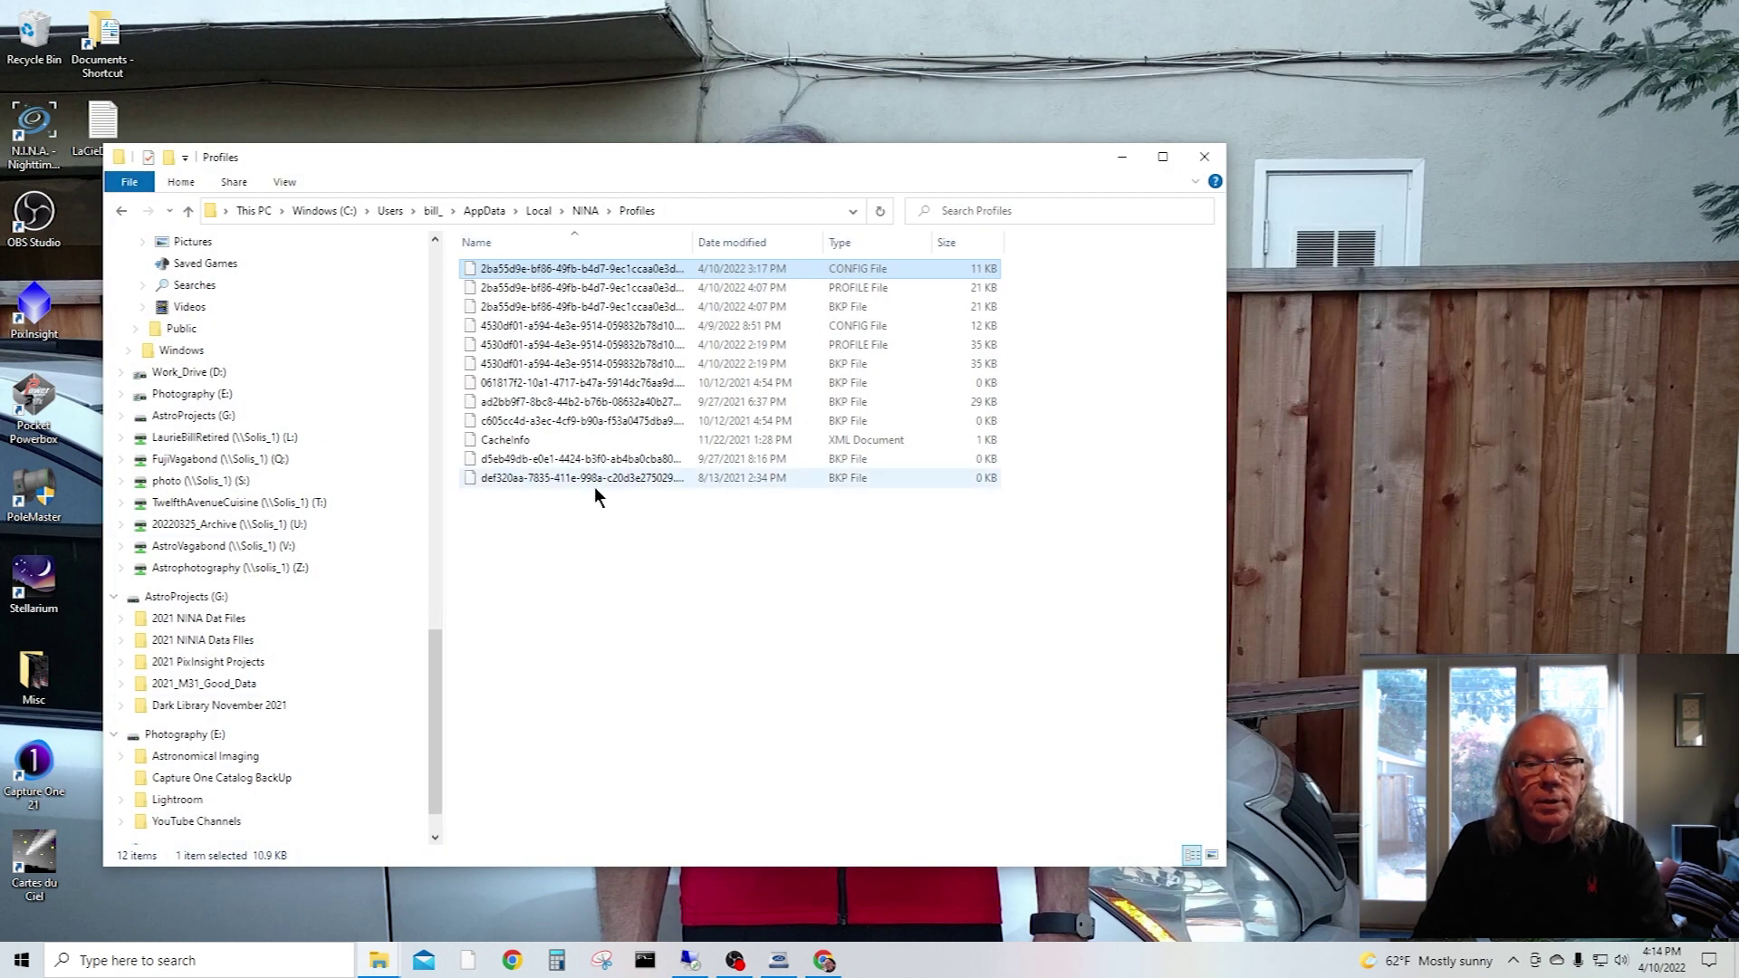
pyautogui.hotkey('ctrl', 'a')
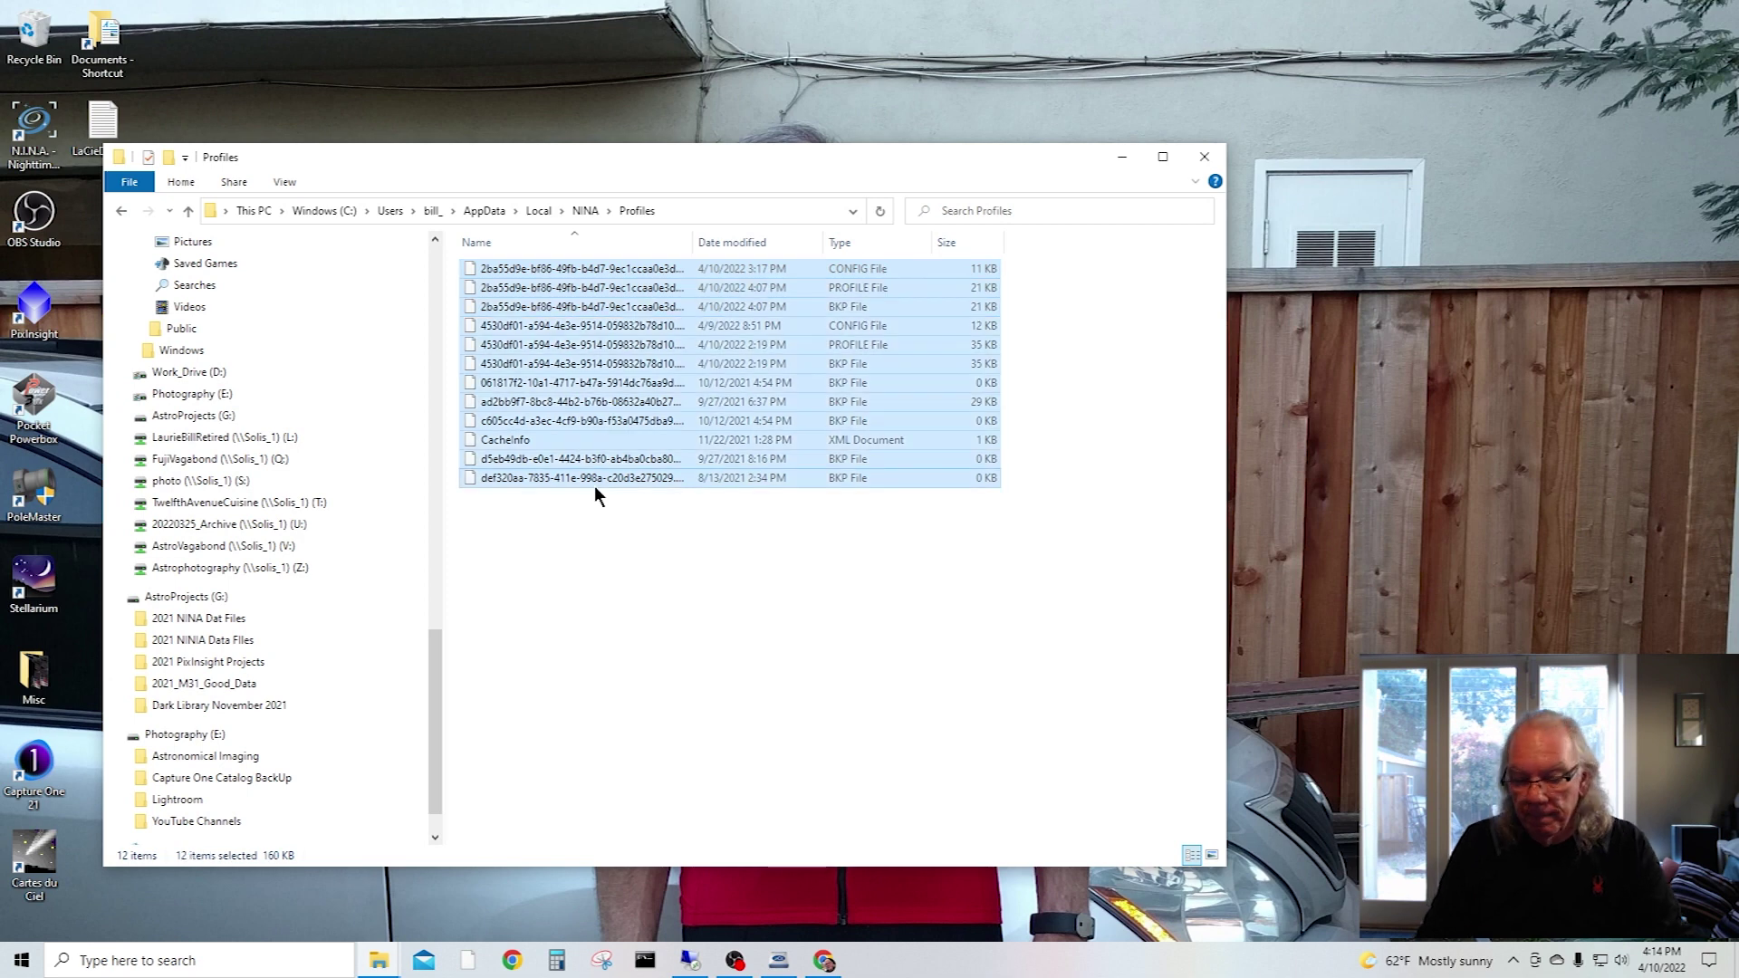
# Delete the 12 old profile files and place a second Explorer window beside Profiles
pyautogui.press('Delete')
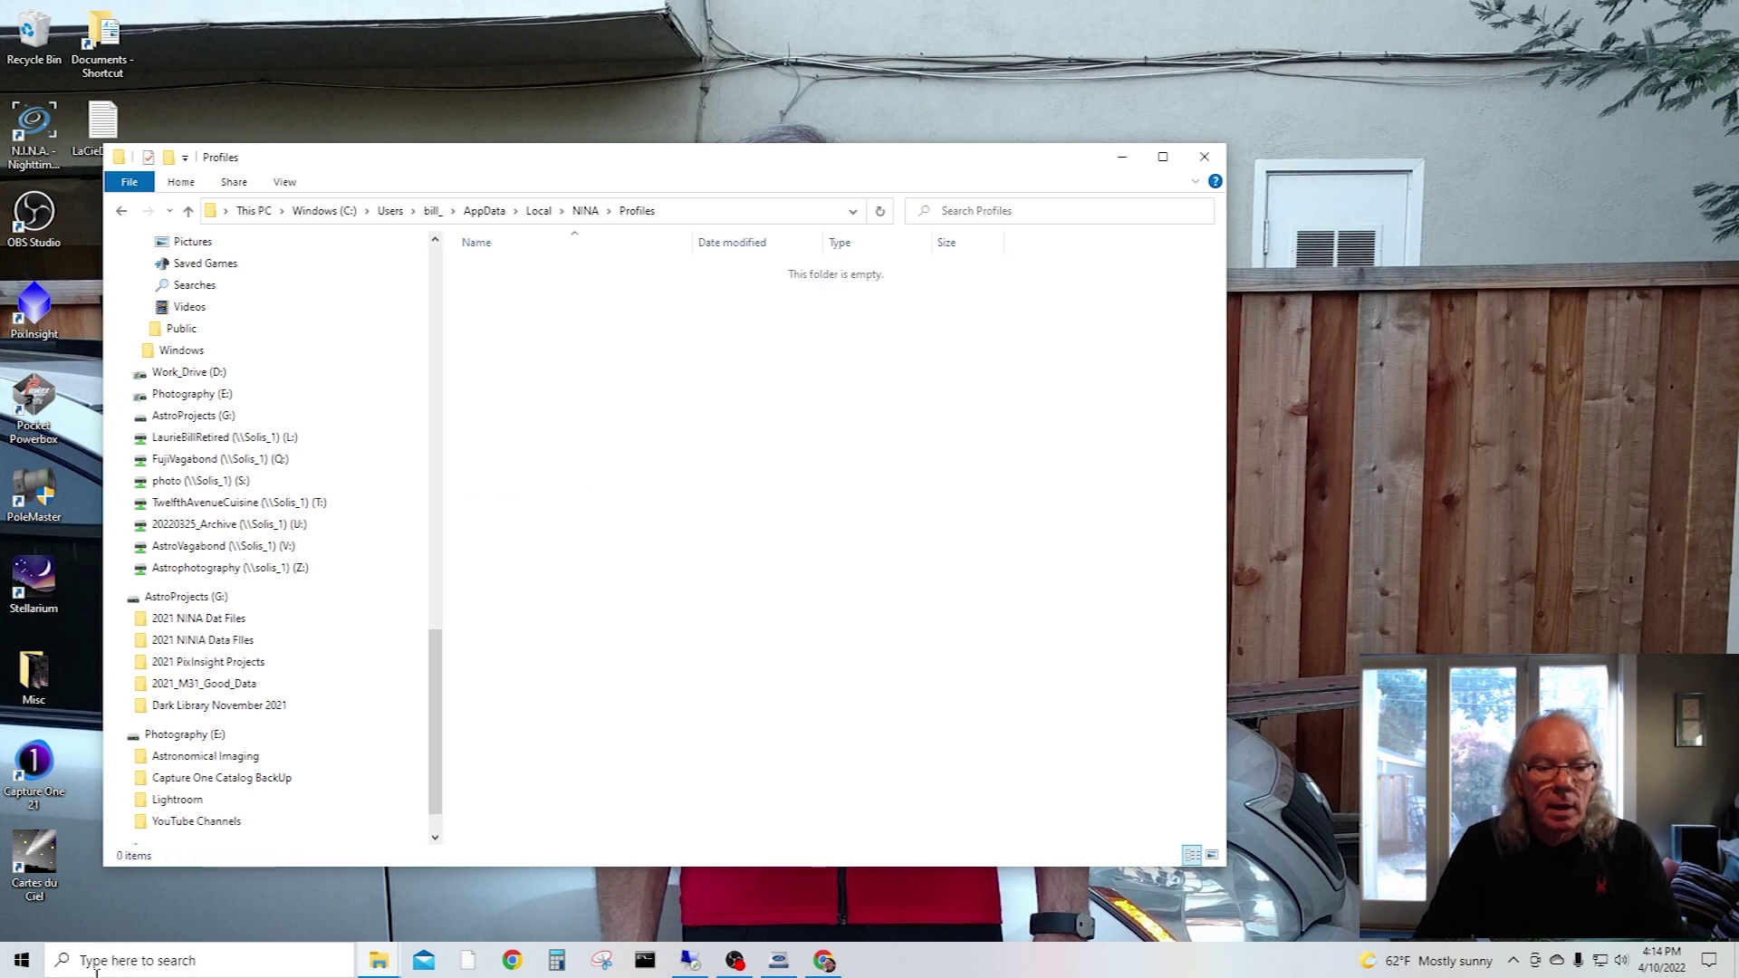
pyautogui.moveTo(375, 961)
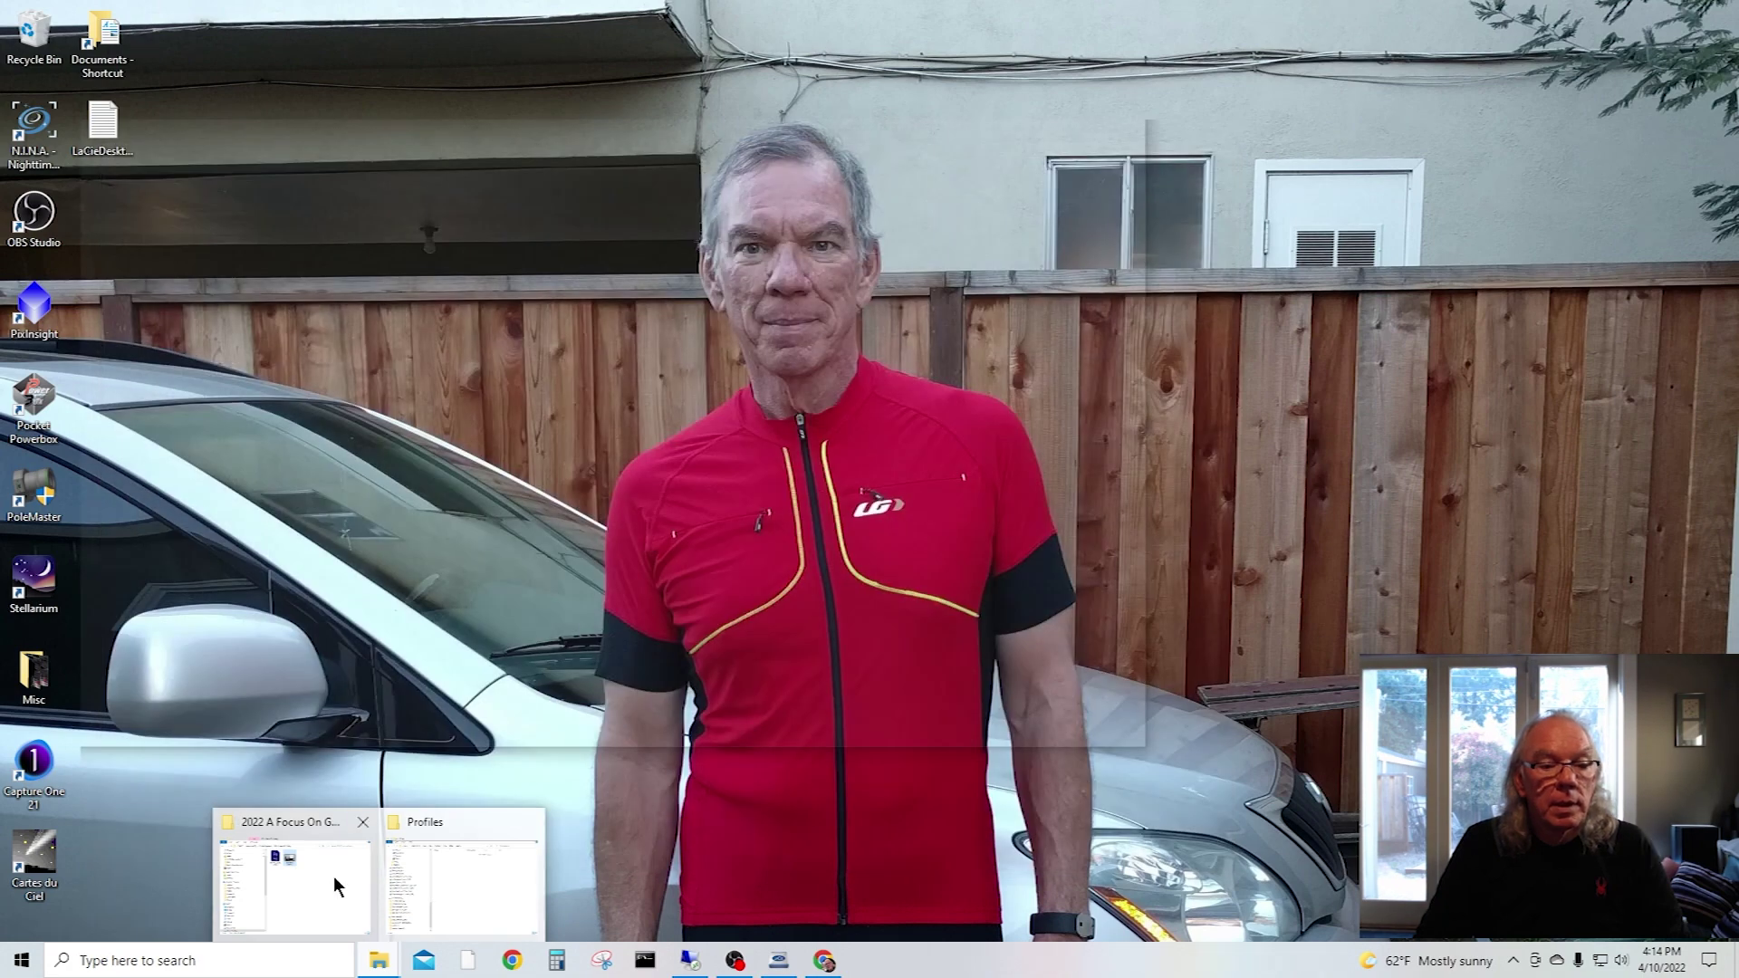
pyautogui.click(337, 886)
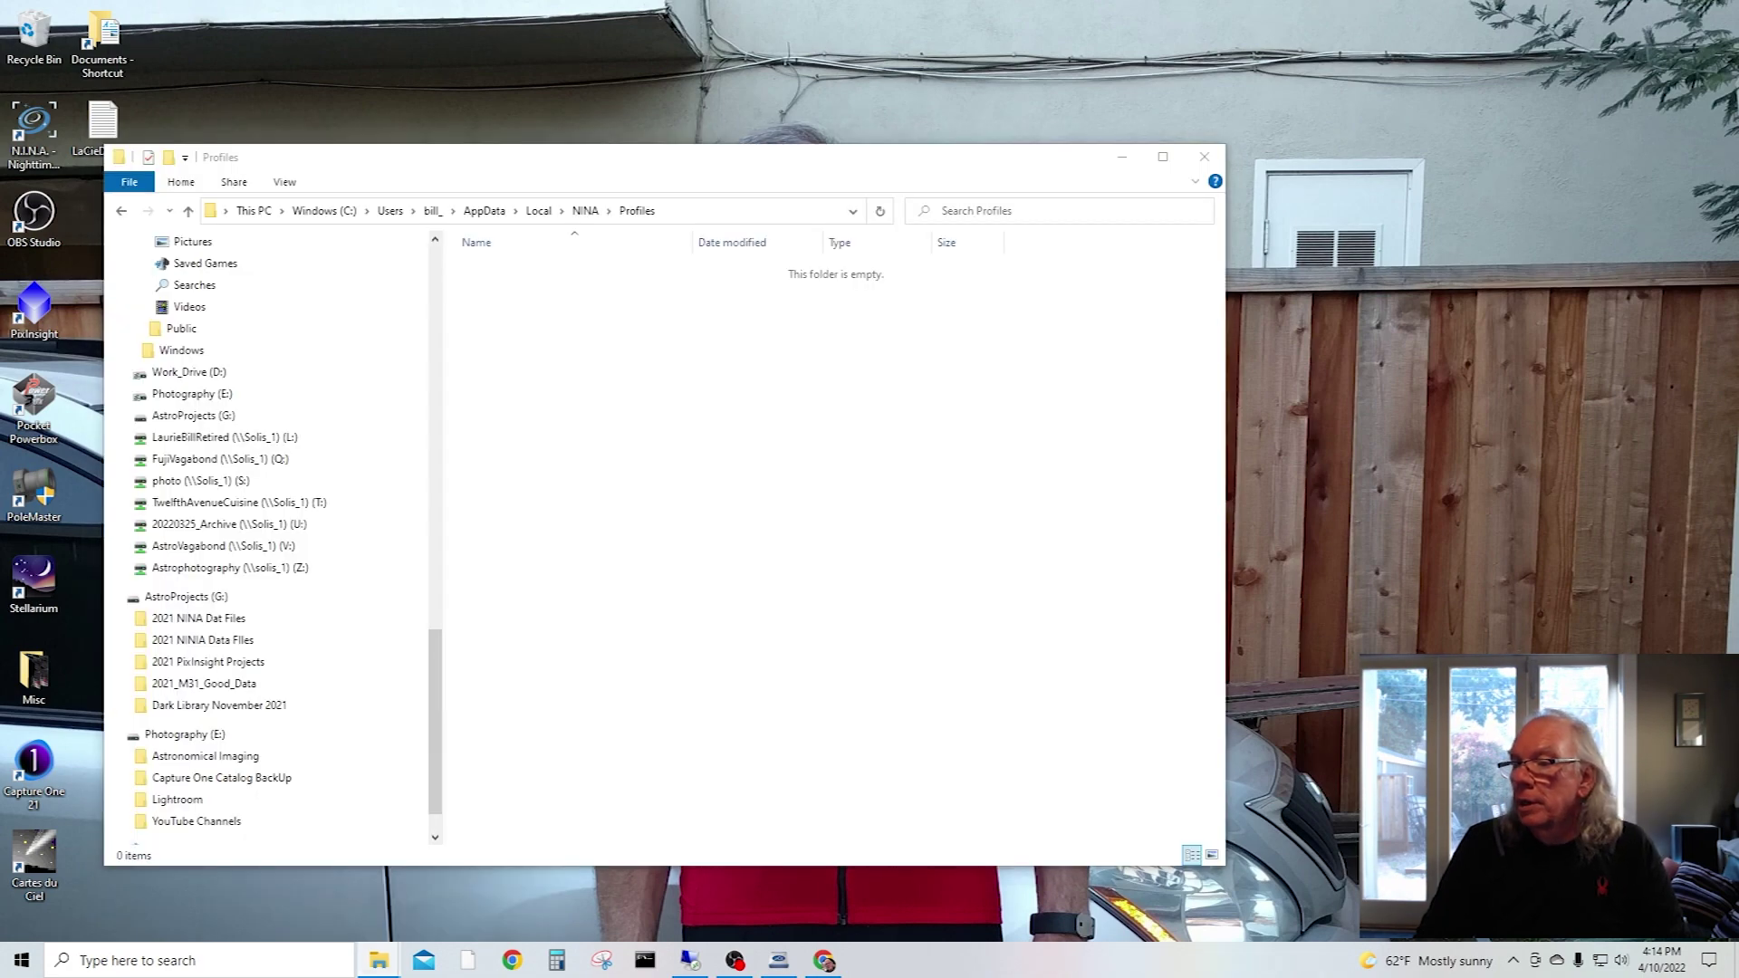
pyautogui.moveTo(1304, 109); pyautogui.dragTo(1153, 182)
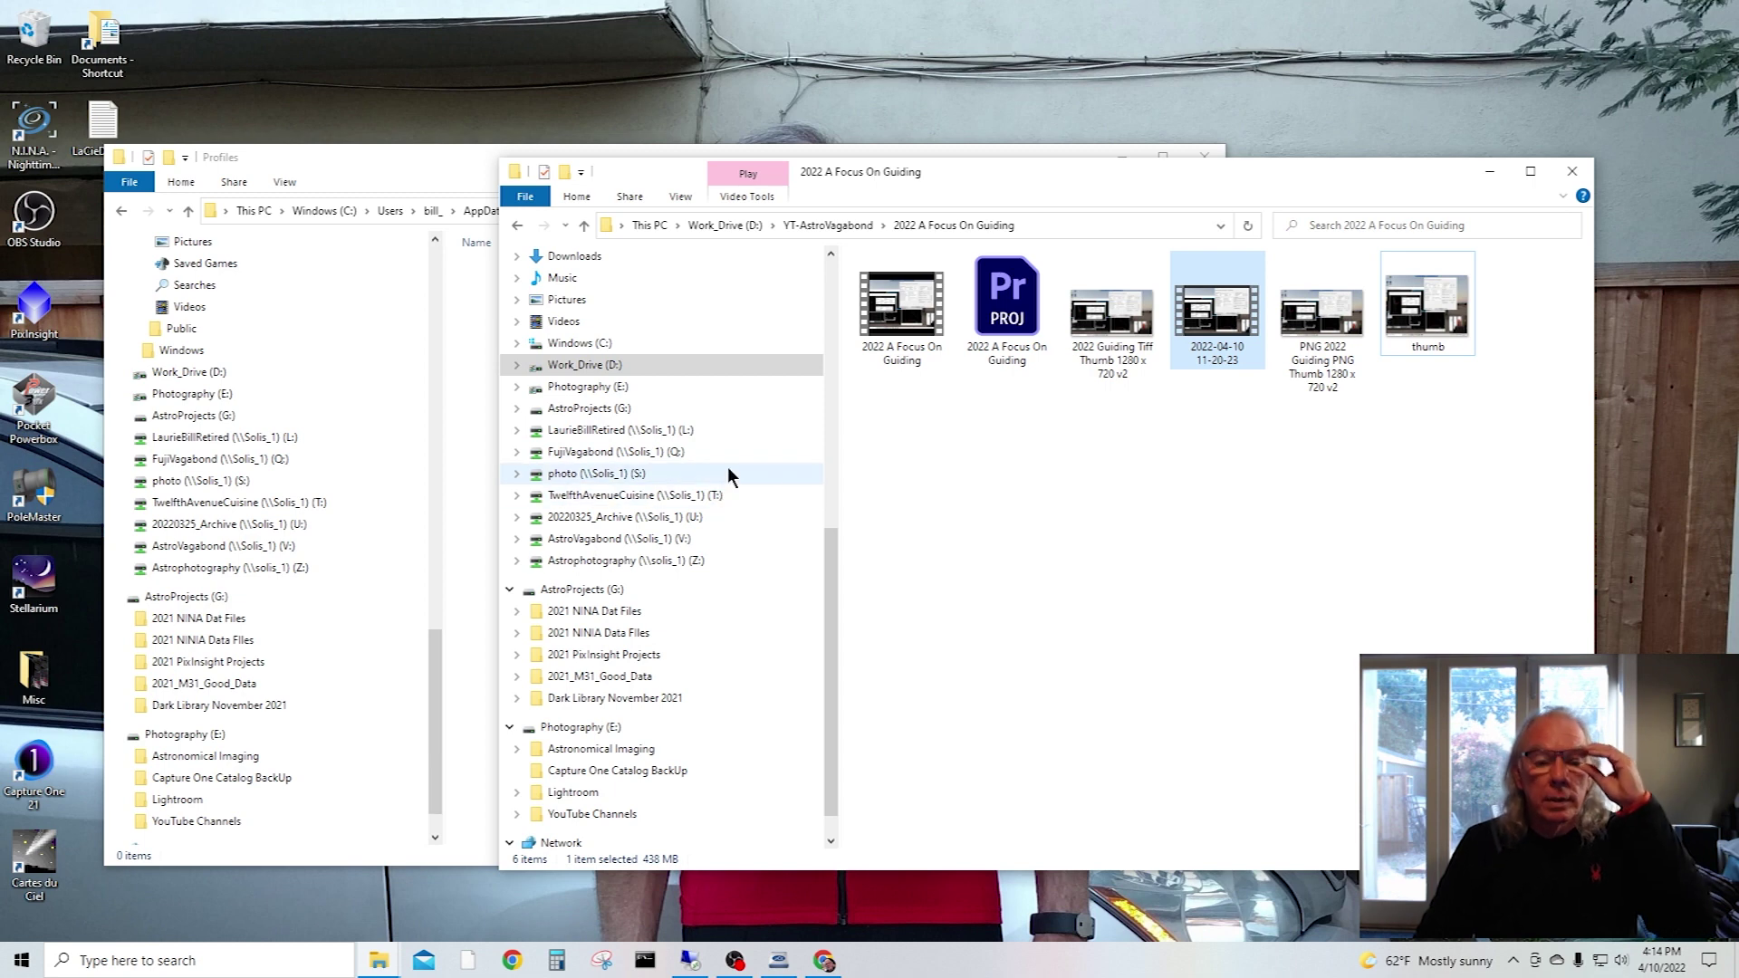
# Open the NINAProfiles folder on Travel 1TB (H:) in the second window
pyautogui.click(589, 440)
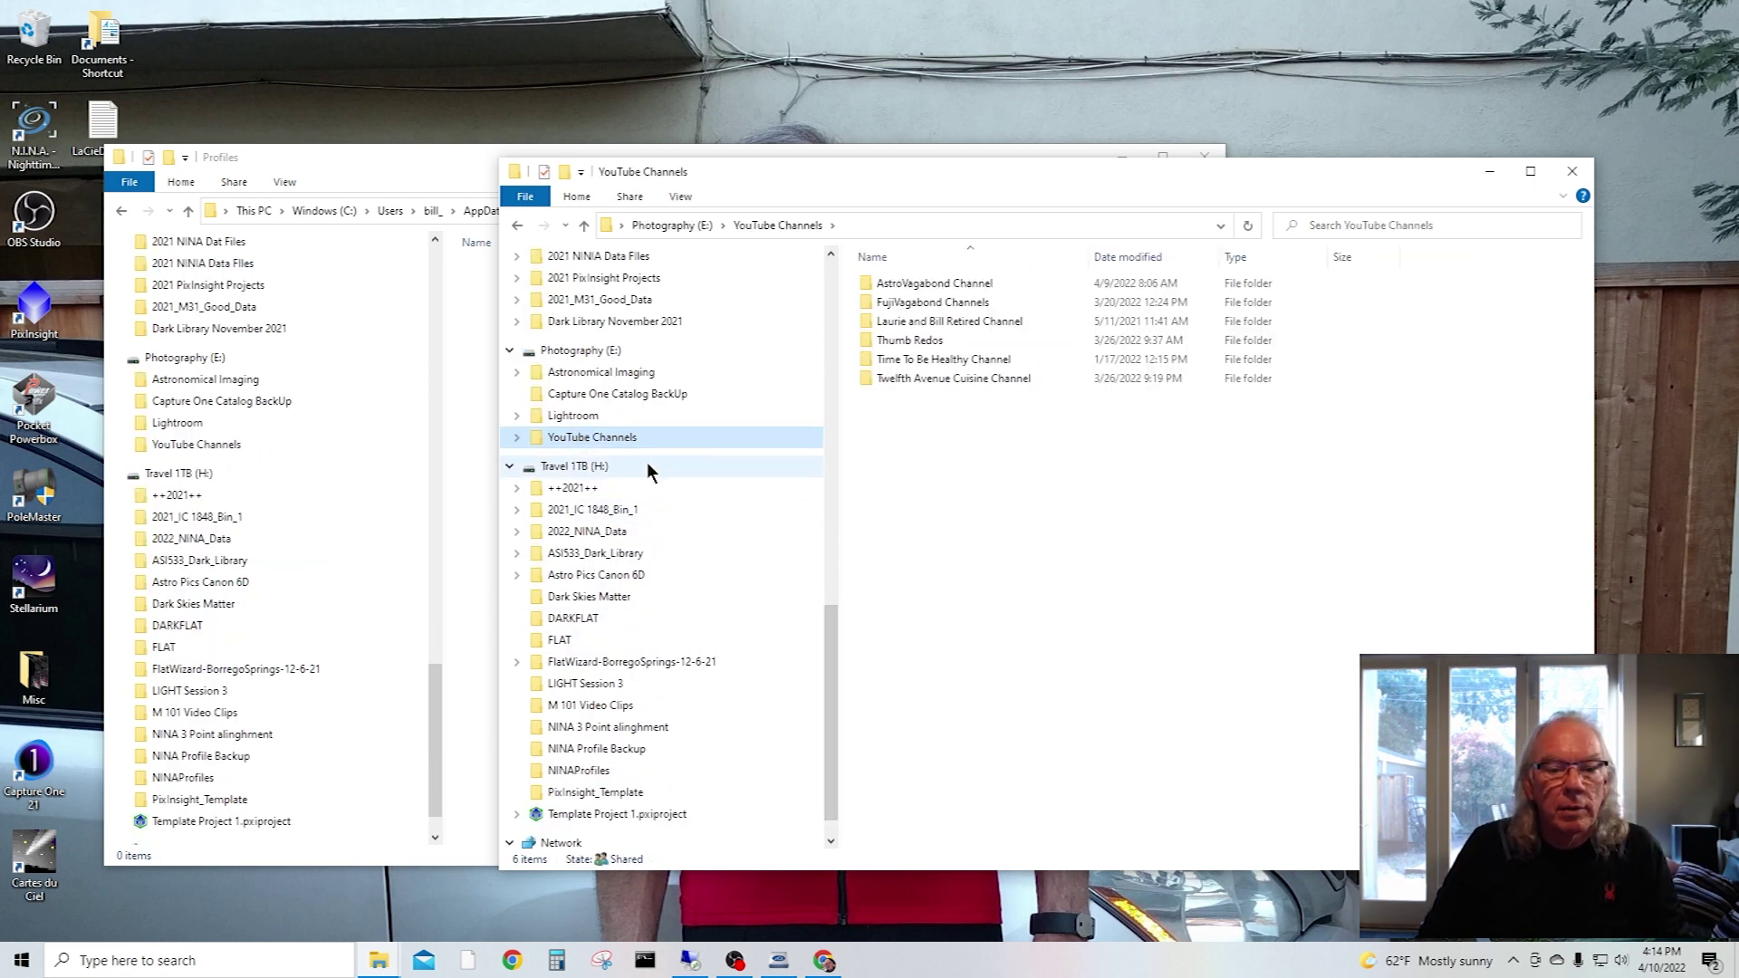
pyautogui.scroll(5, 654, 467)
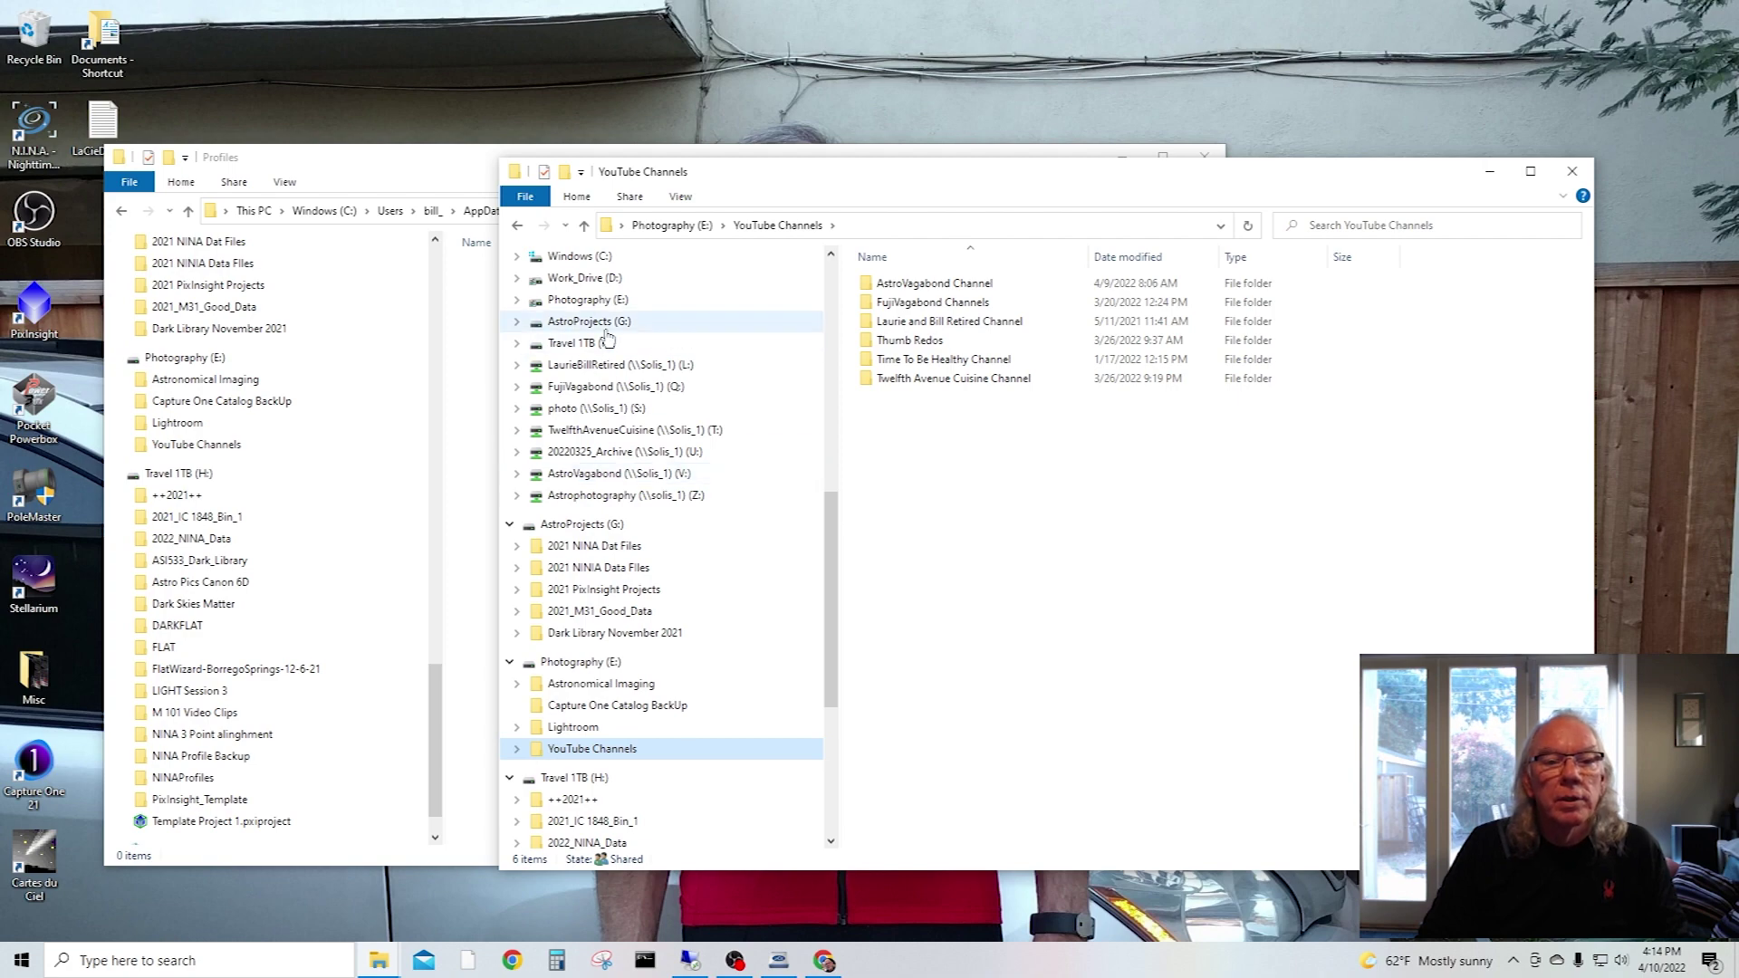
pyautogui.middleClick(587, 300)
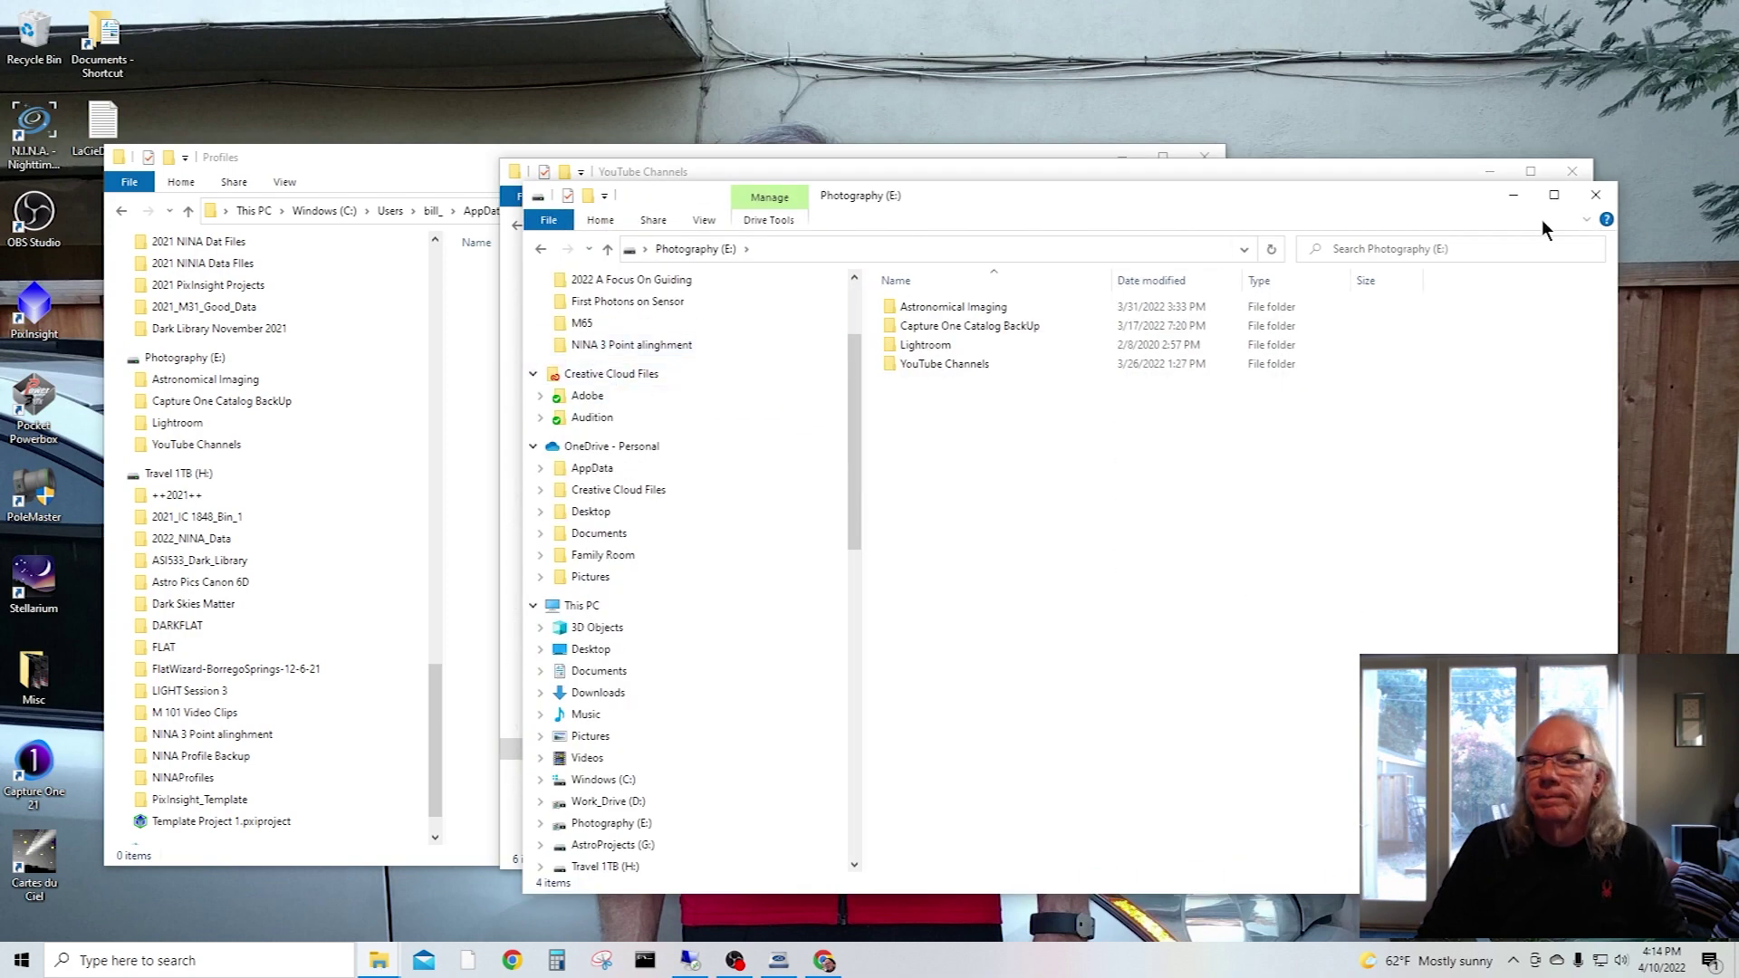
pyautogui.click(1594, 192)
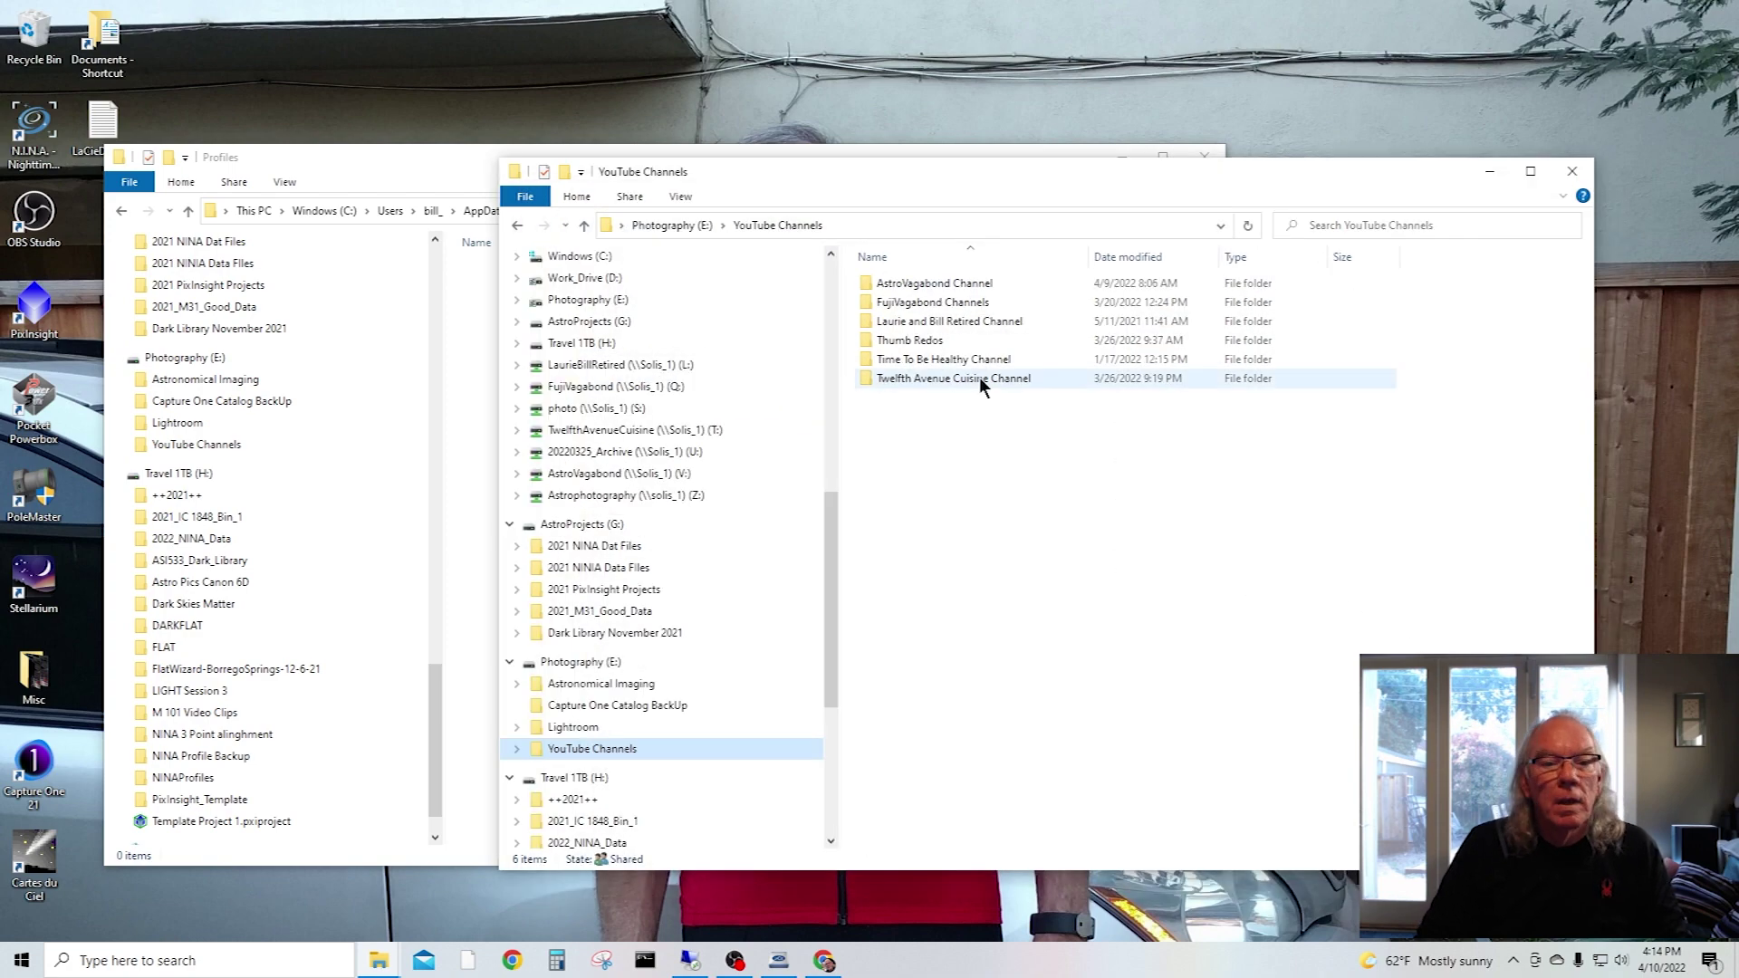
pyautogui.click(563, 346)
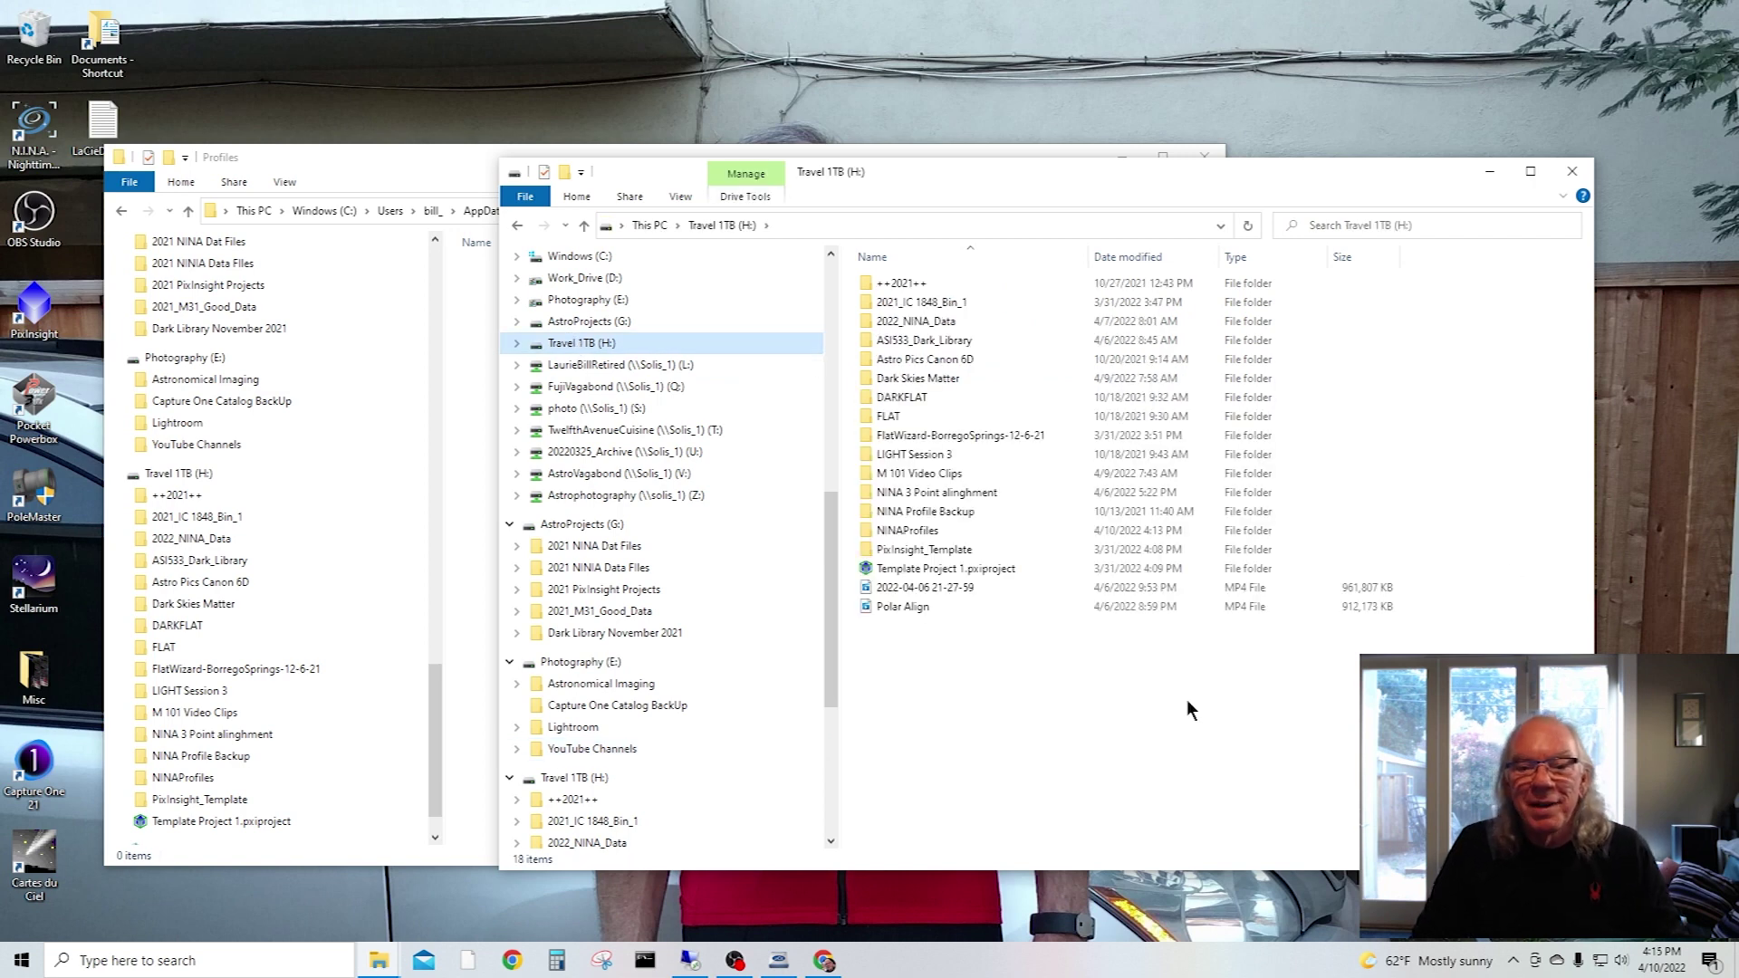
pyautogui.doubleClick(925, 532)
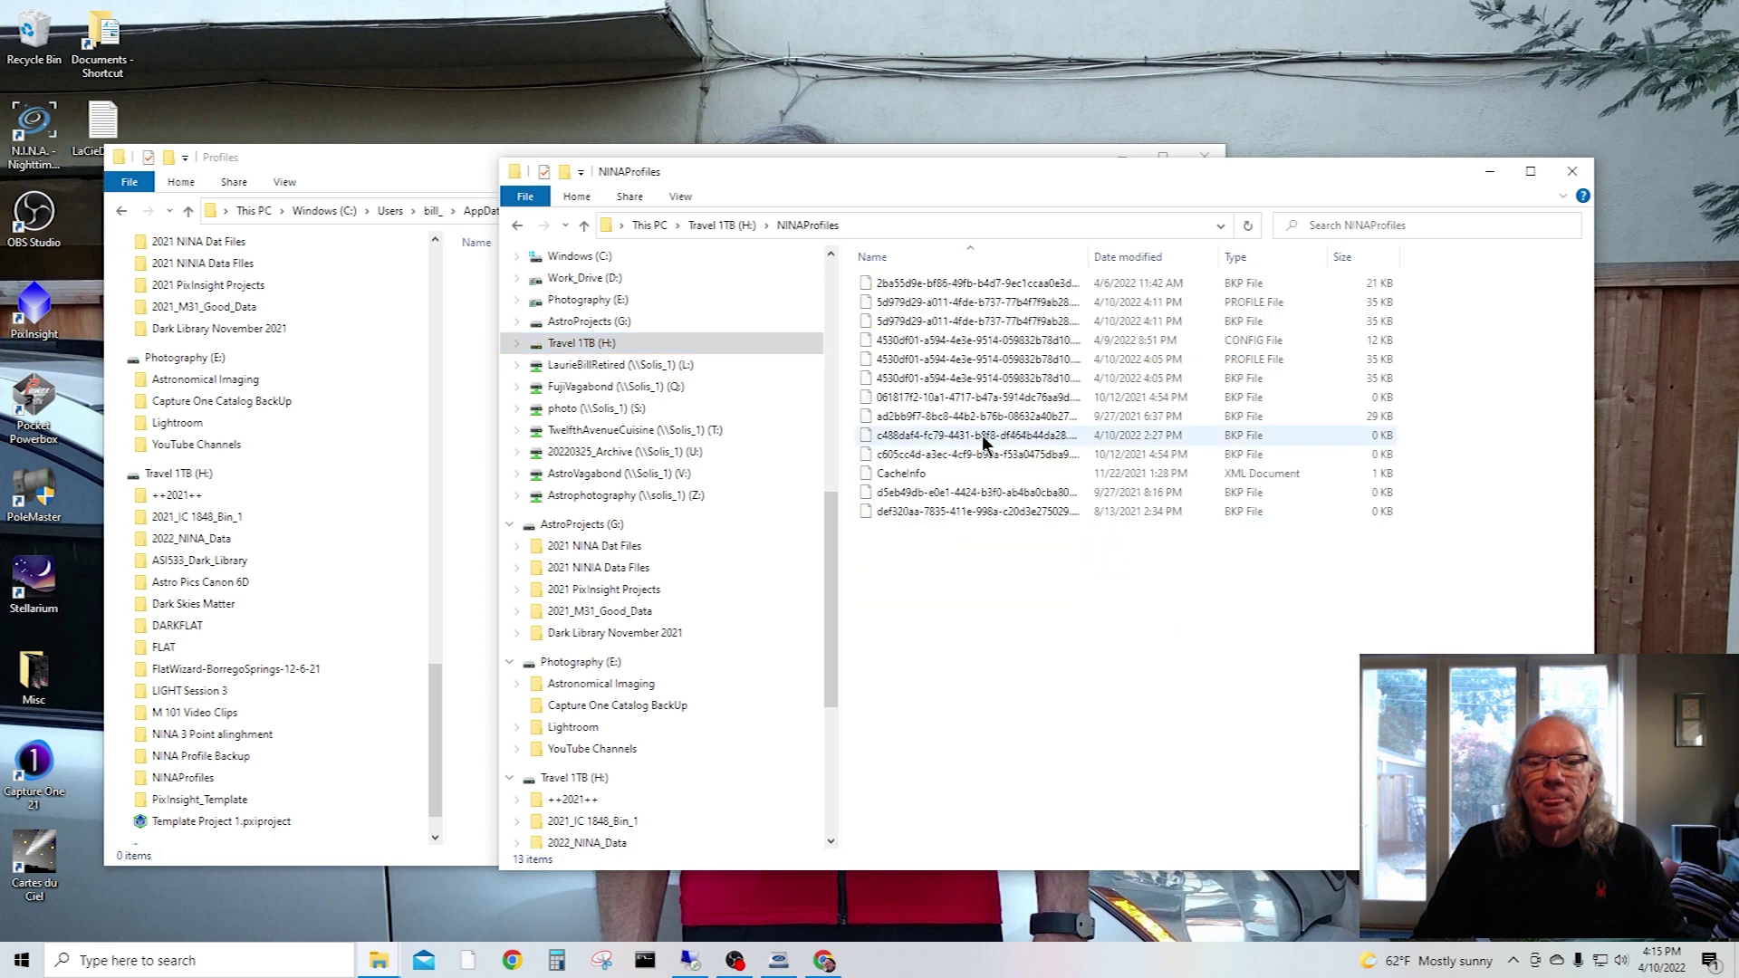
# Copy all 13 profile files from the travel drive's NINAProfiles folder
pyautogui.moveTo(999, 178); pyautogui.dragTo(1177, 270)
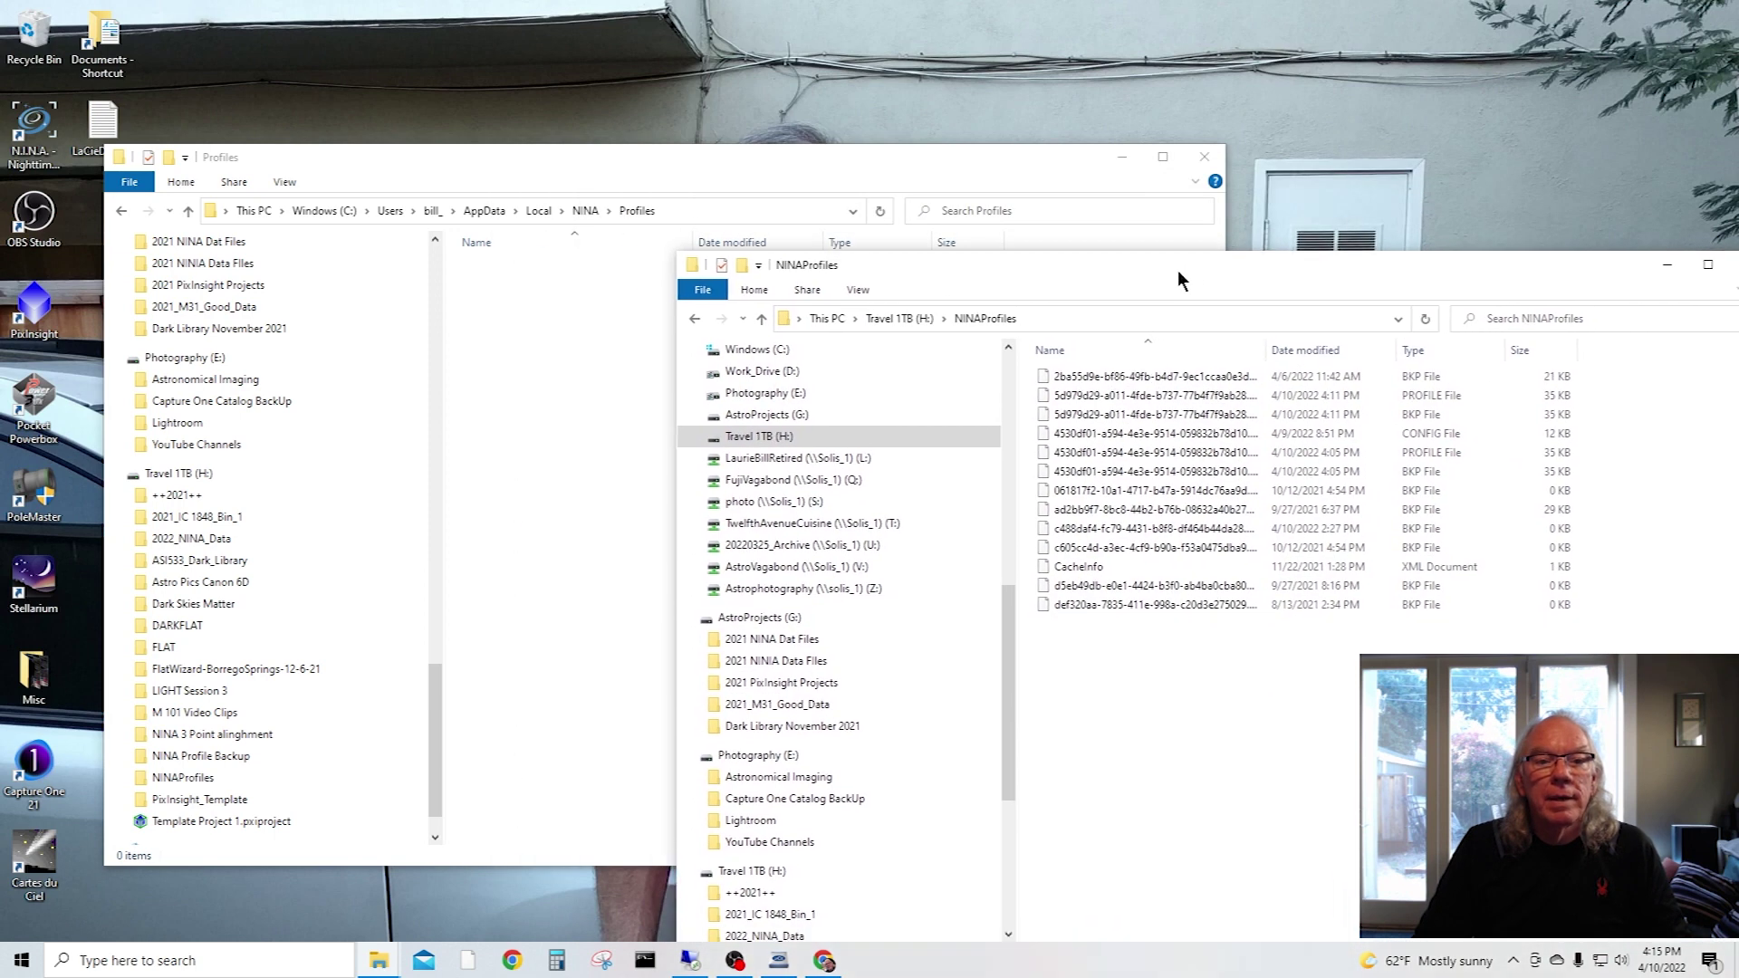
pyautogui.click(1117, 379)
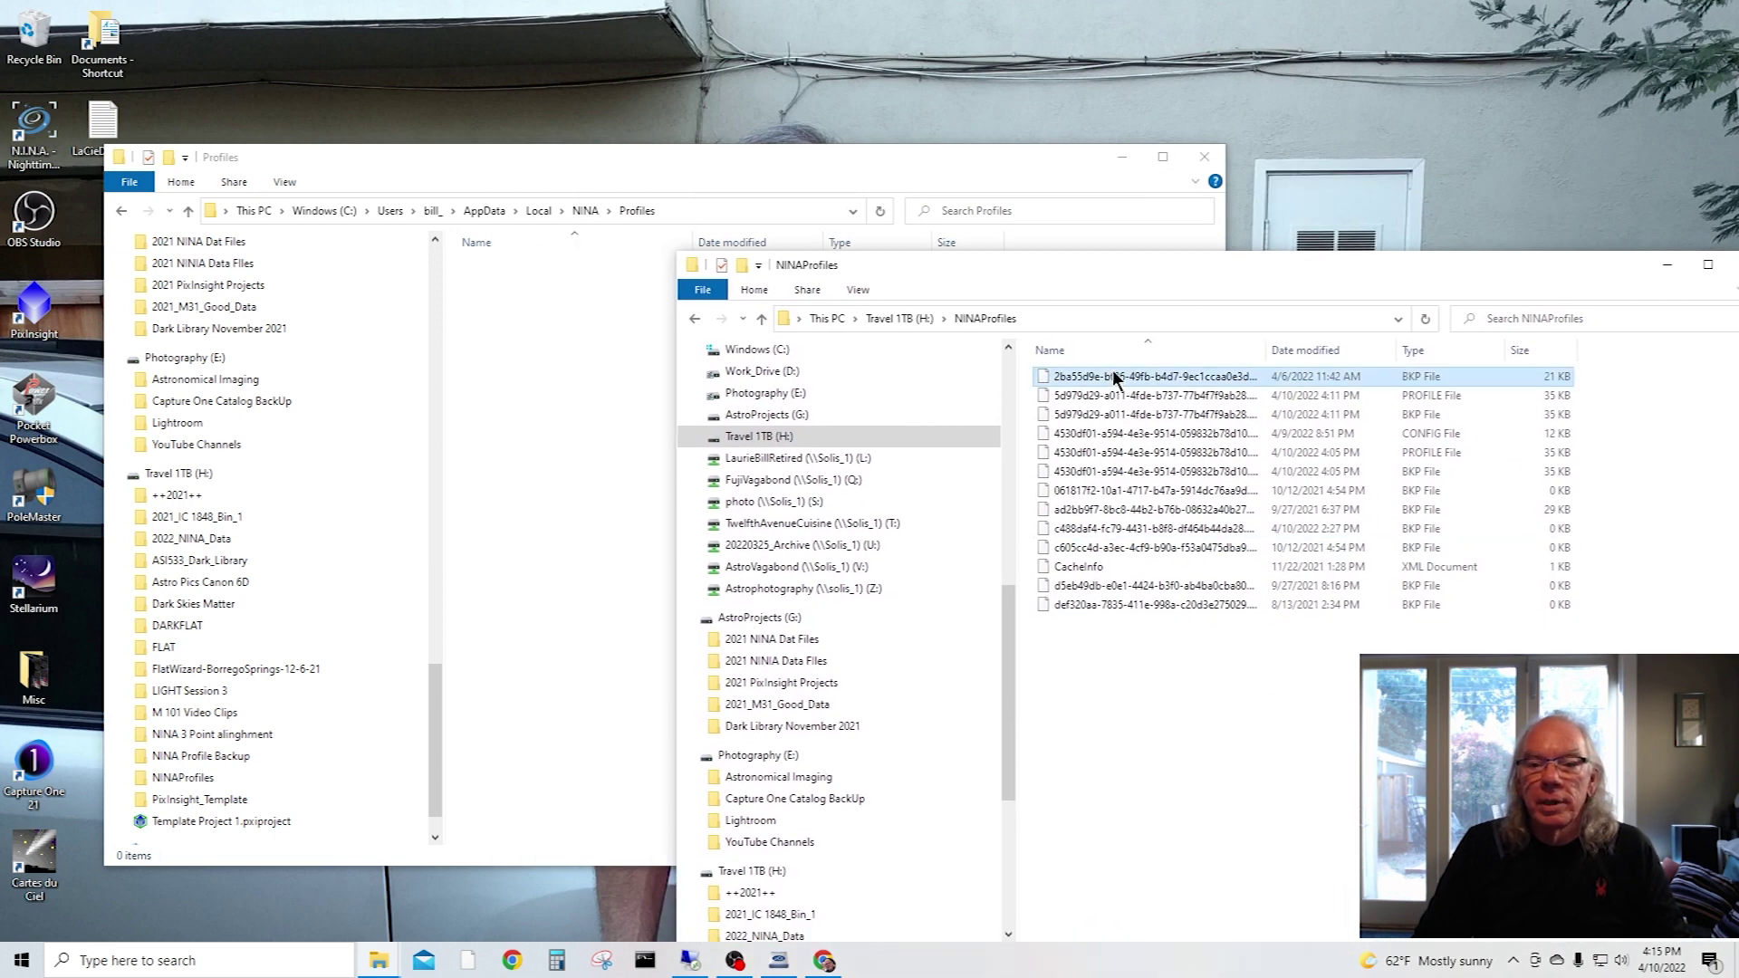
pyautogui.keyDown('shift'); pyautogui.click(1171, 609); pyautogui.keyUp('shift')
pyautogui.rightClick(1160, 496)
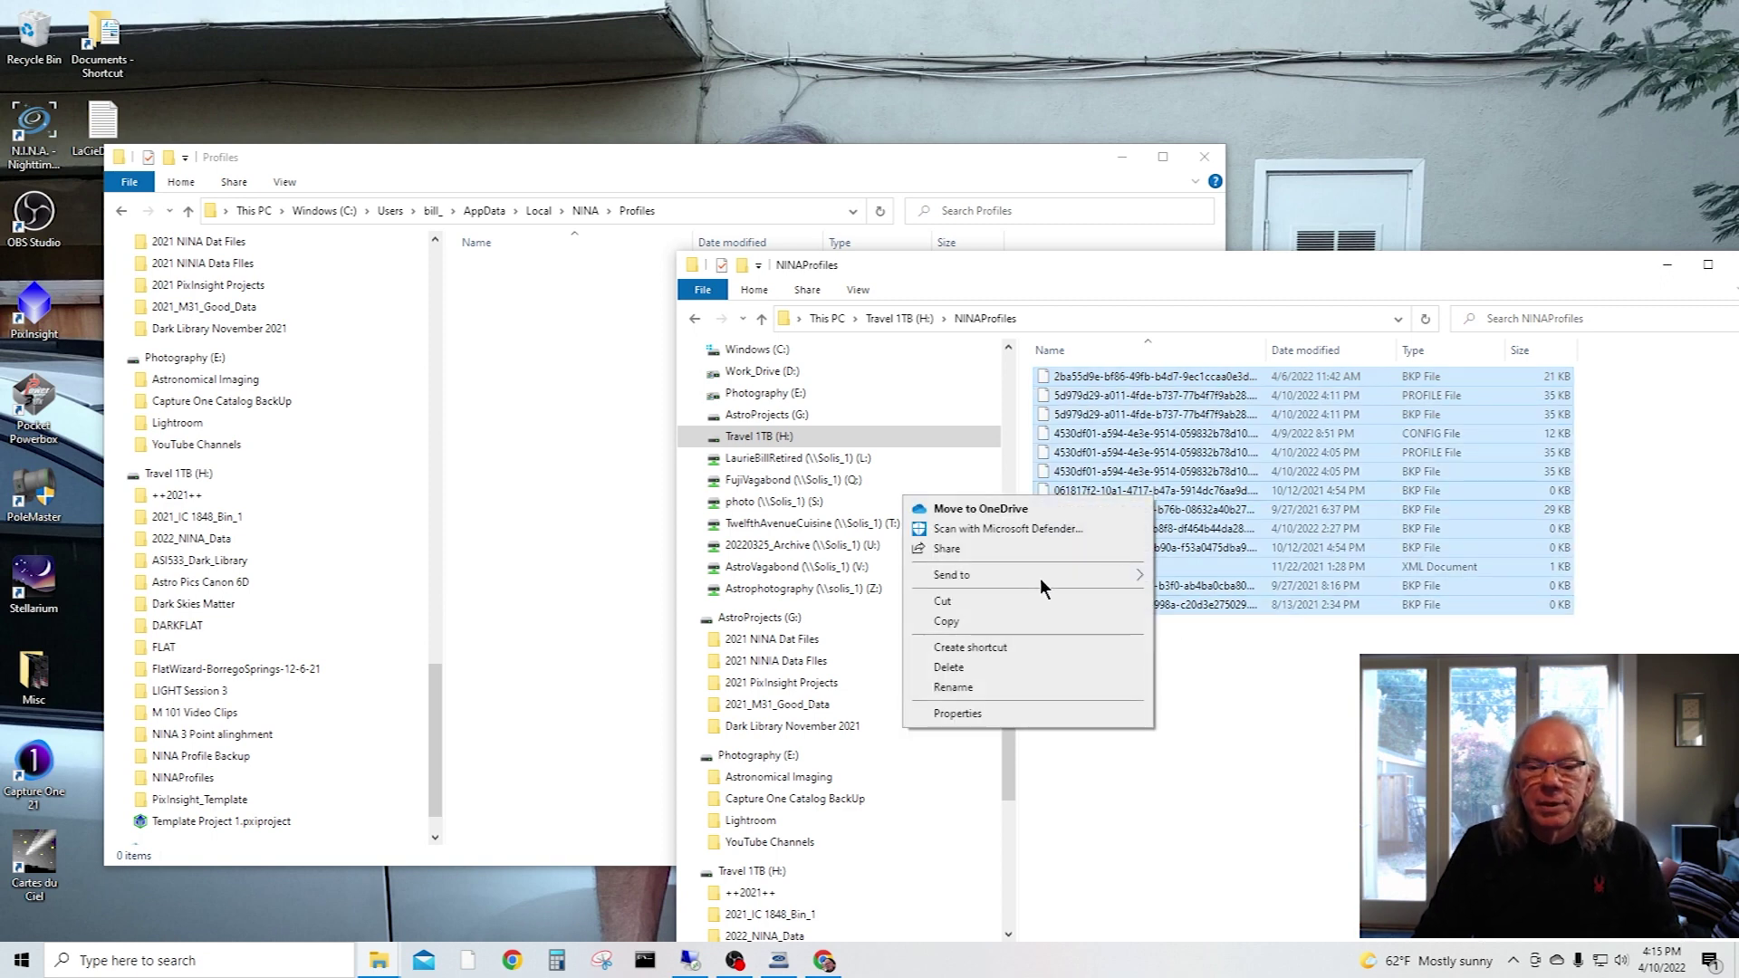
pyautogui.click(967, 619)
# Paste the 13 files into the local NINA Profiles folder
pyautogui.click(543, 389)
pyautogui.rightClick(514, 314)
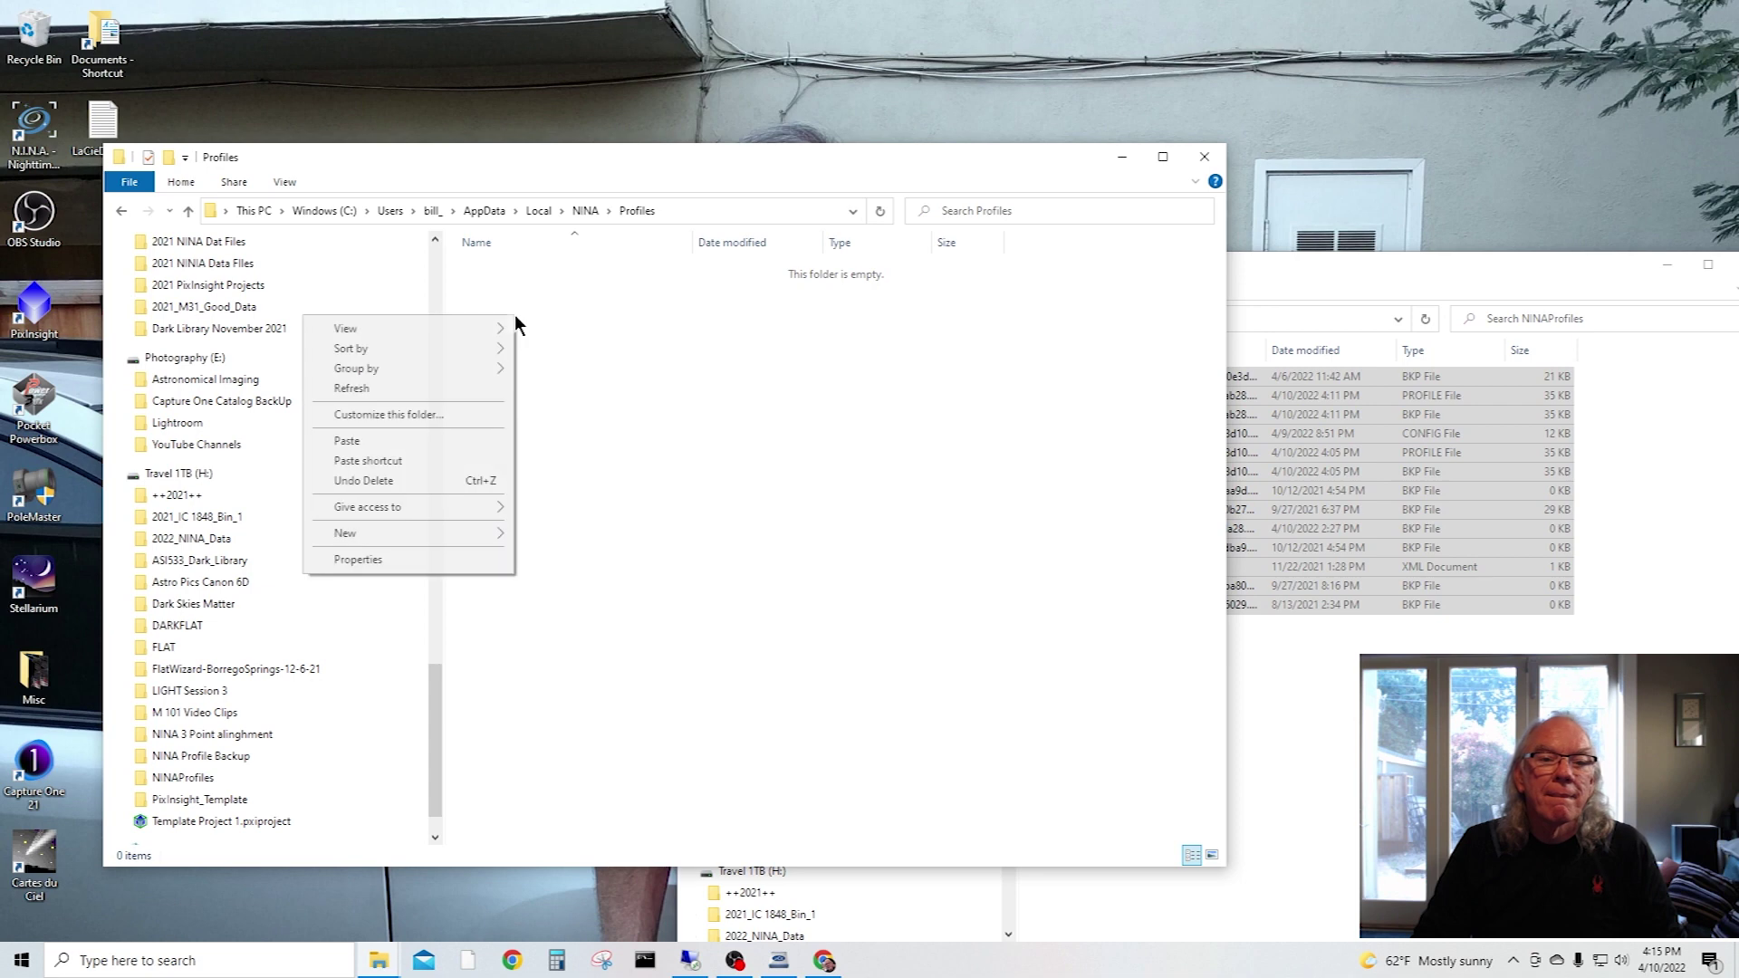
pyautogui.click(386, 444)
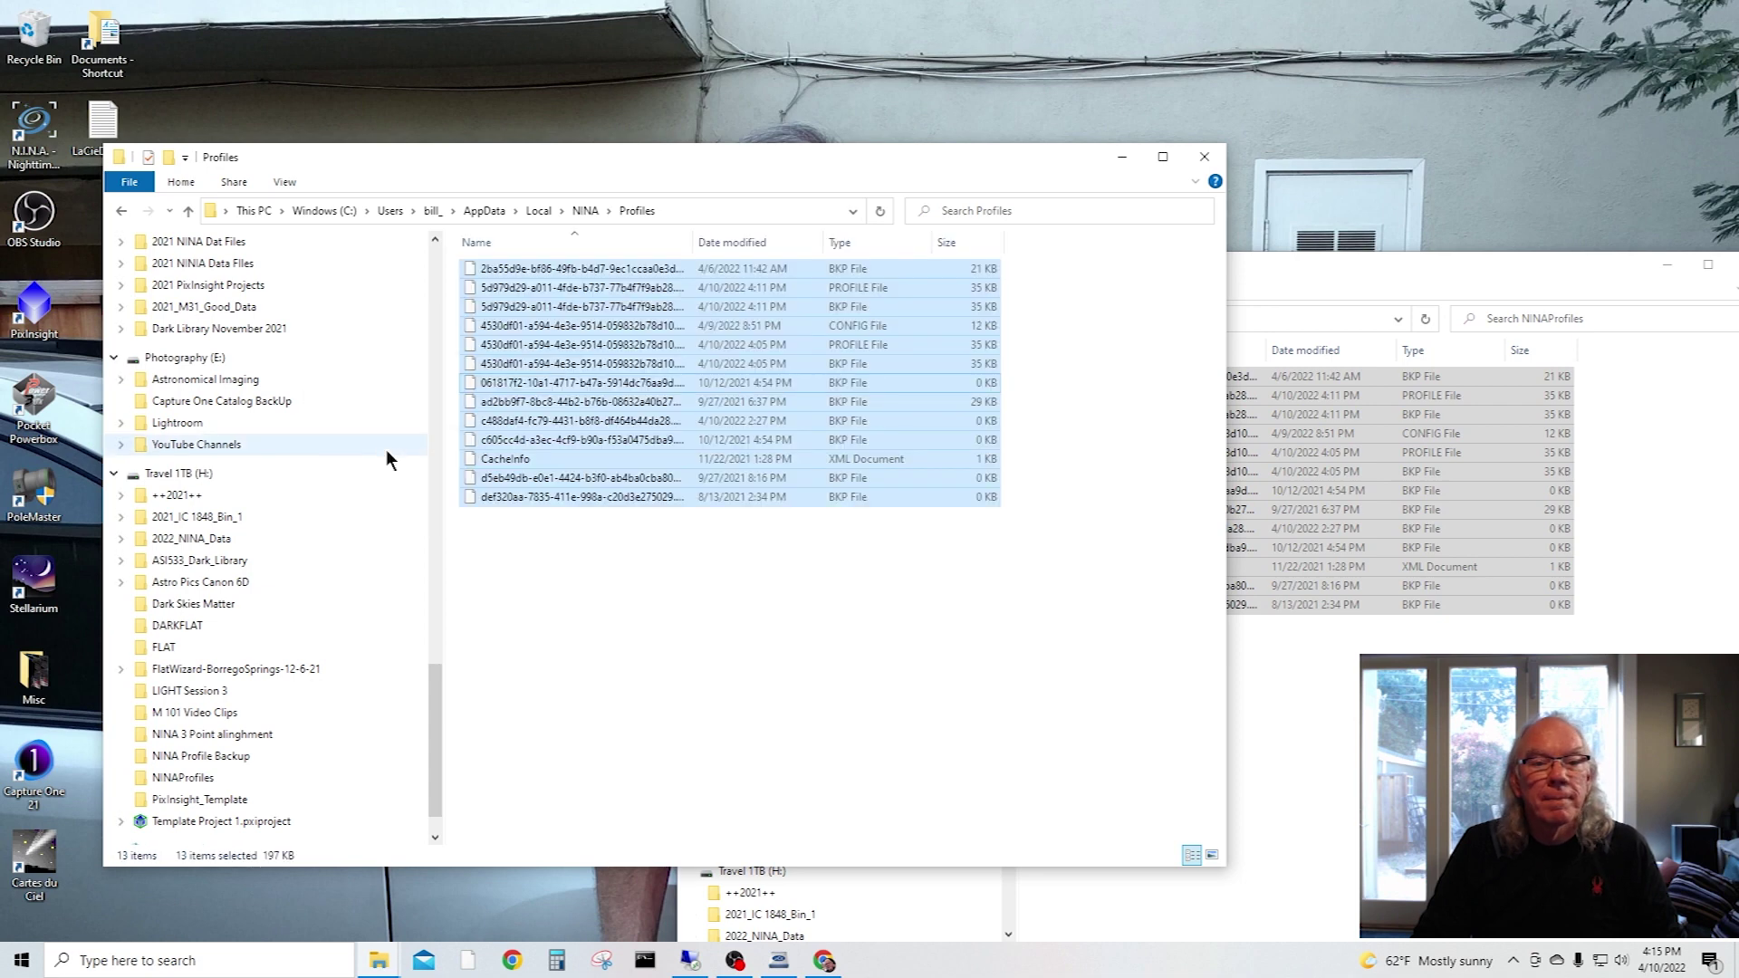
pyautogui.click(937, 671)
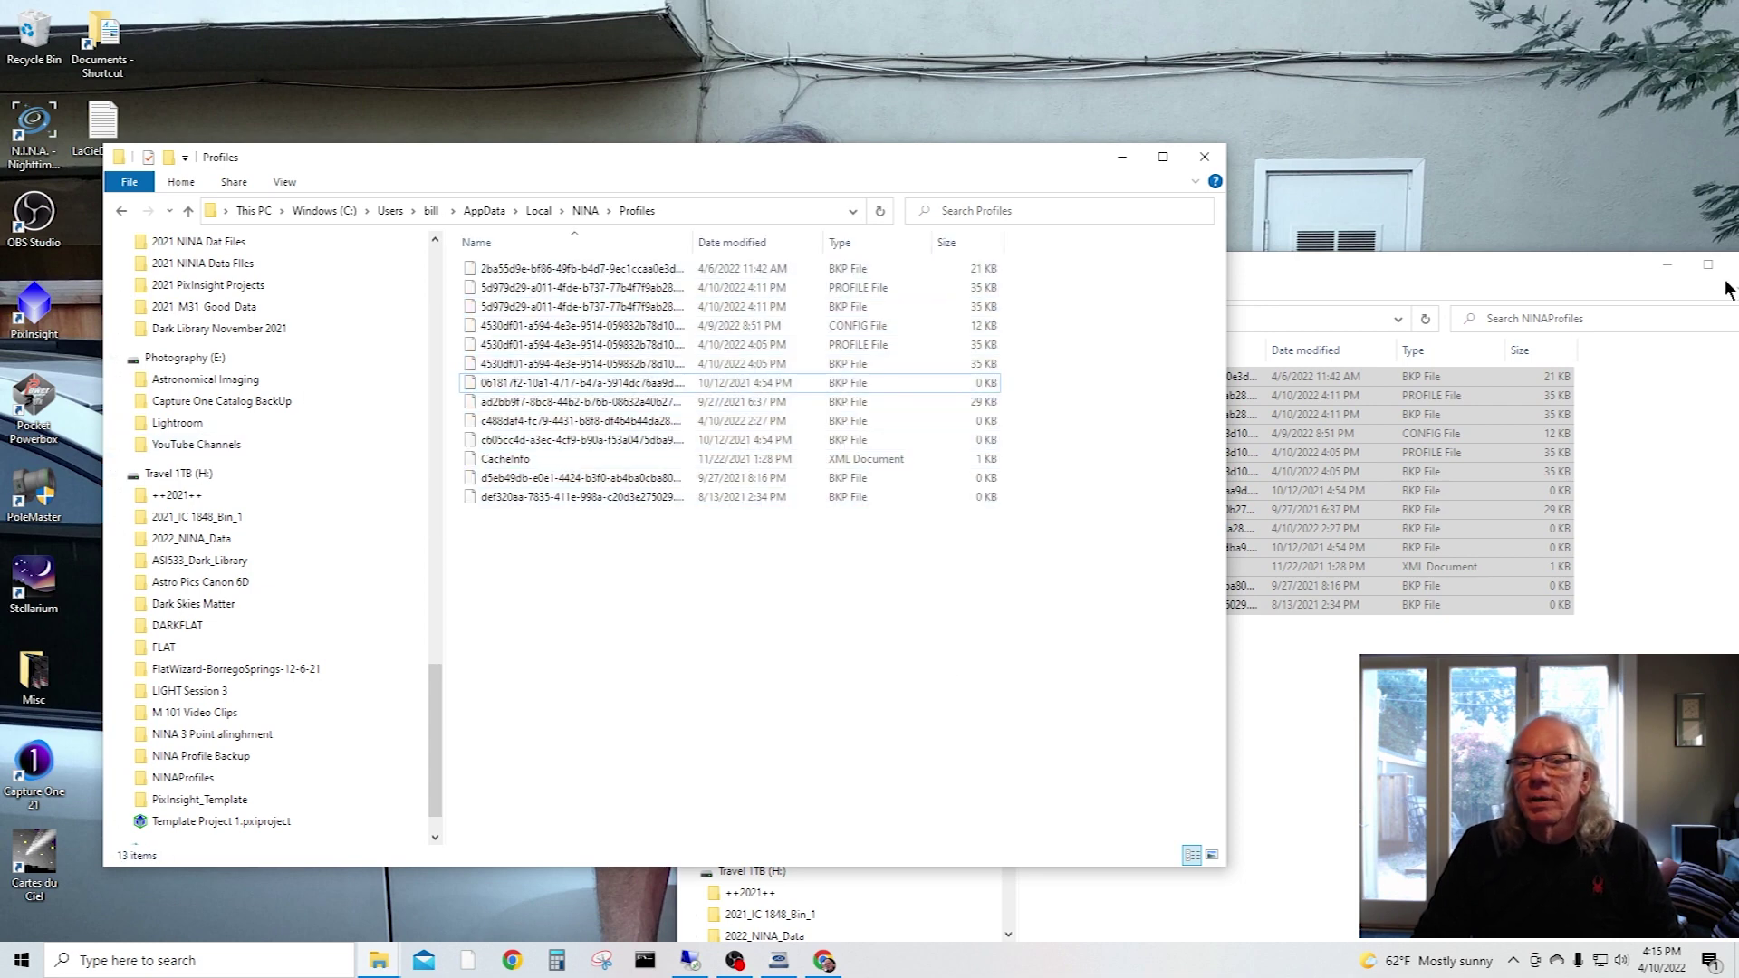
# Clear the selection and minimize both the NINAProfiles and Profiles windows
pyautogui.moveTo(1574, 268); pyautogui.dragTo(1417, 262)
pyautogui.click(1470, 422)
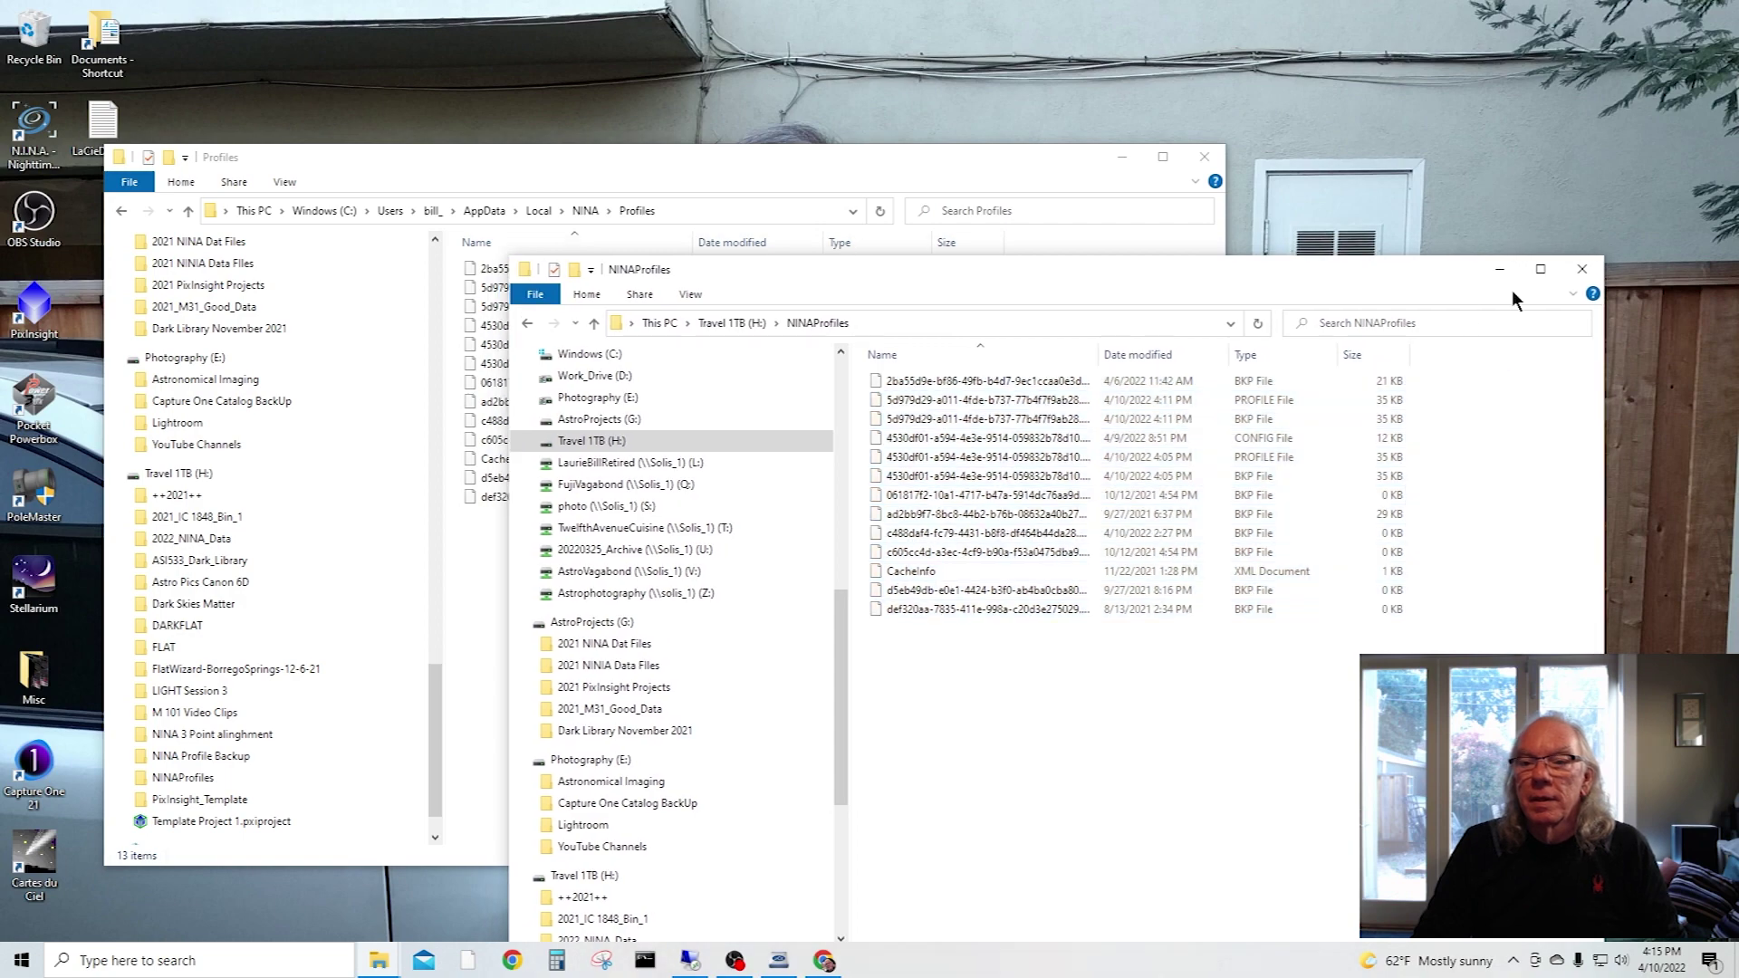
pyautogui.click(1494, 270)
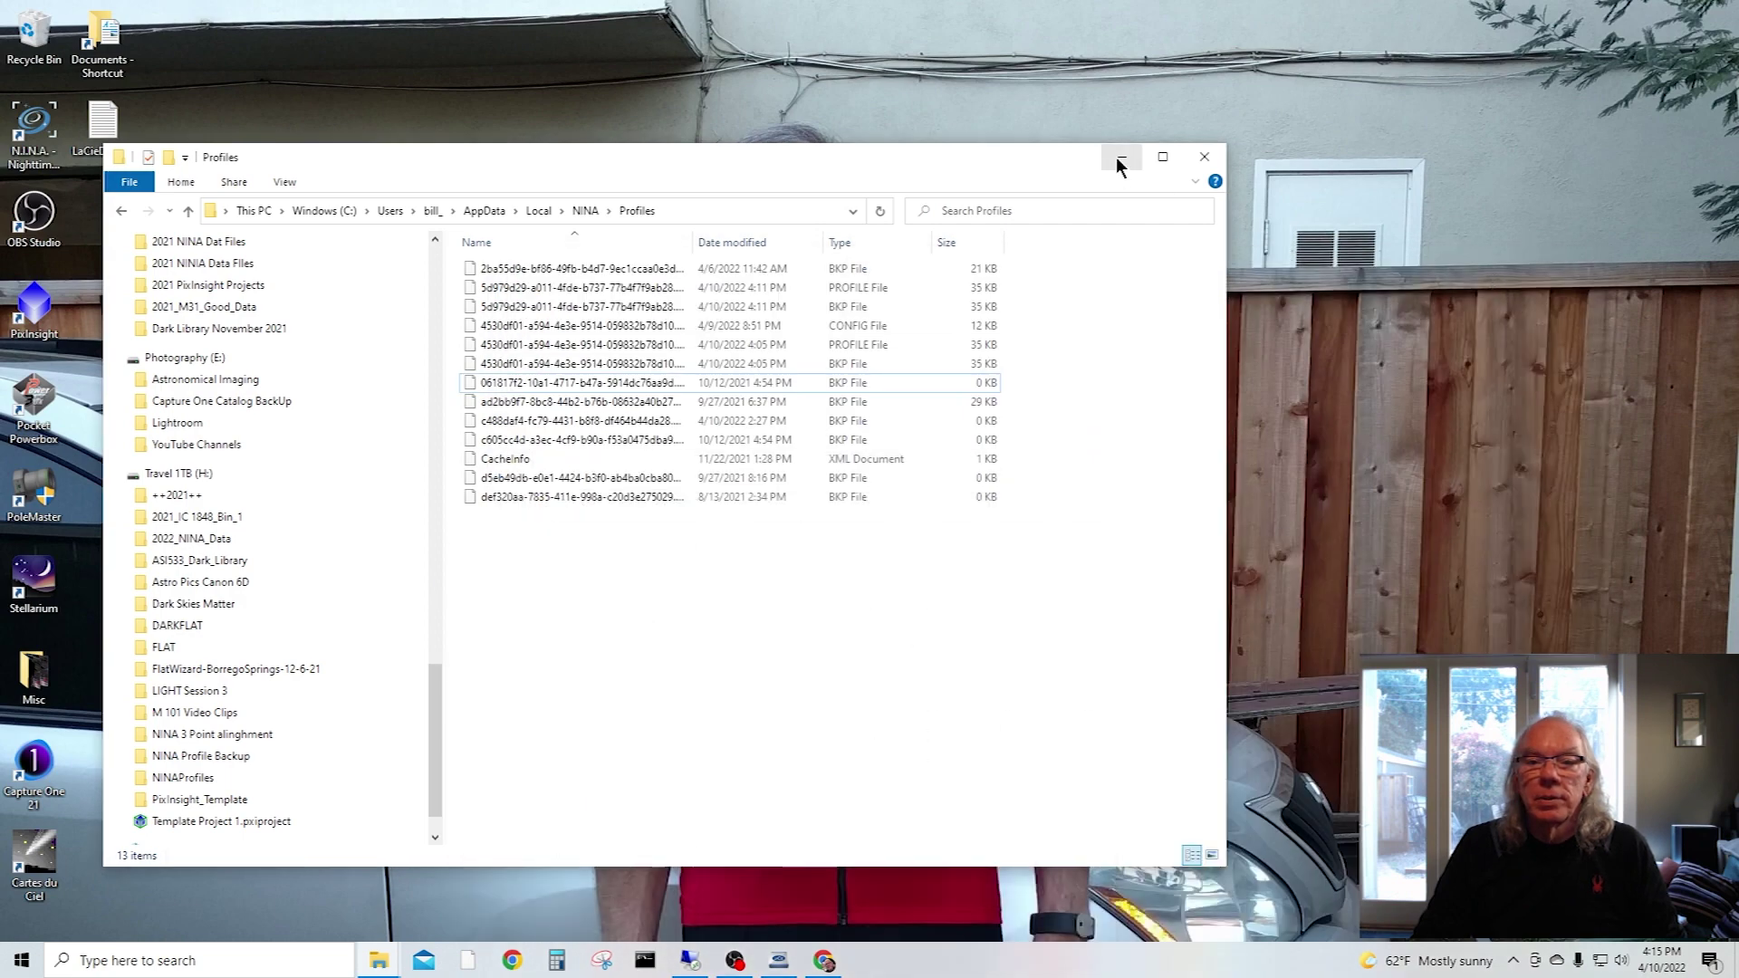
pyautogui.click(1120, 160)
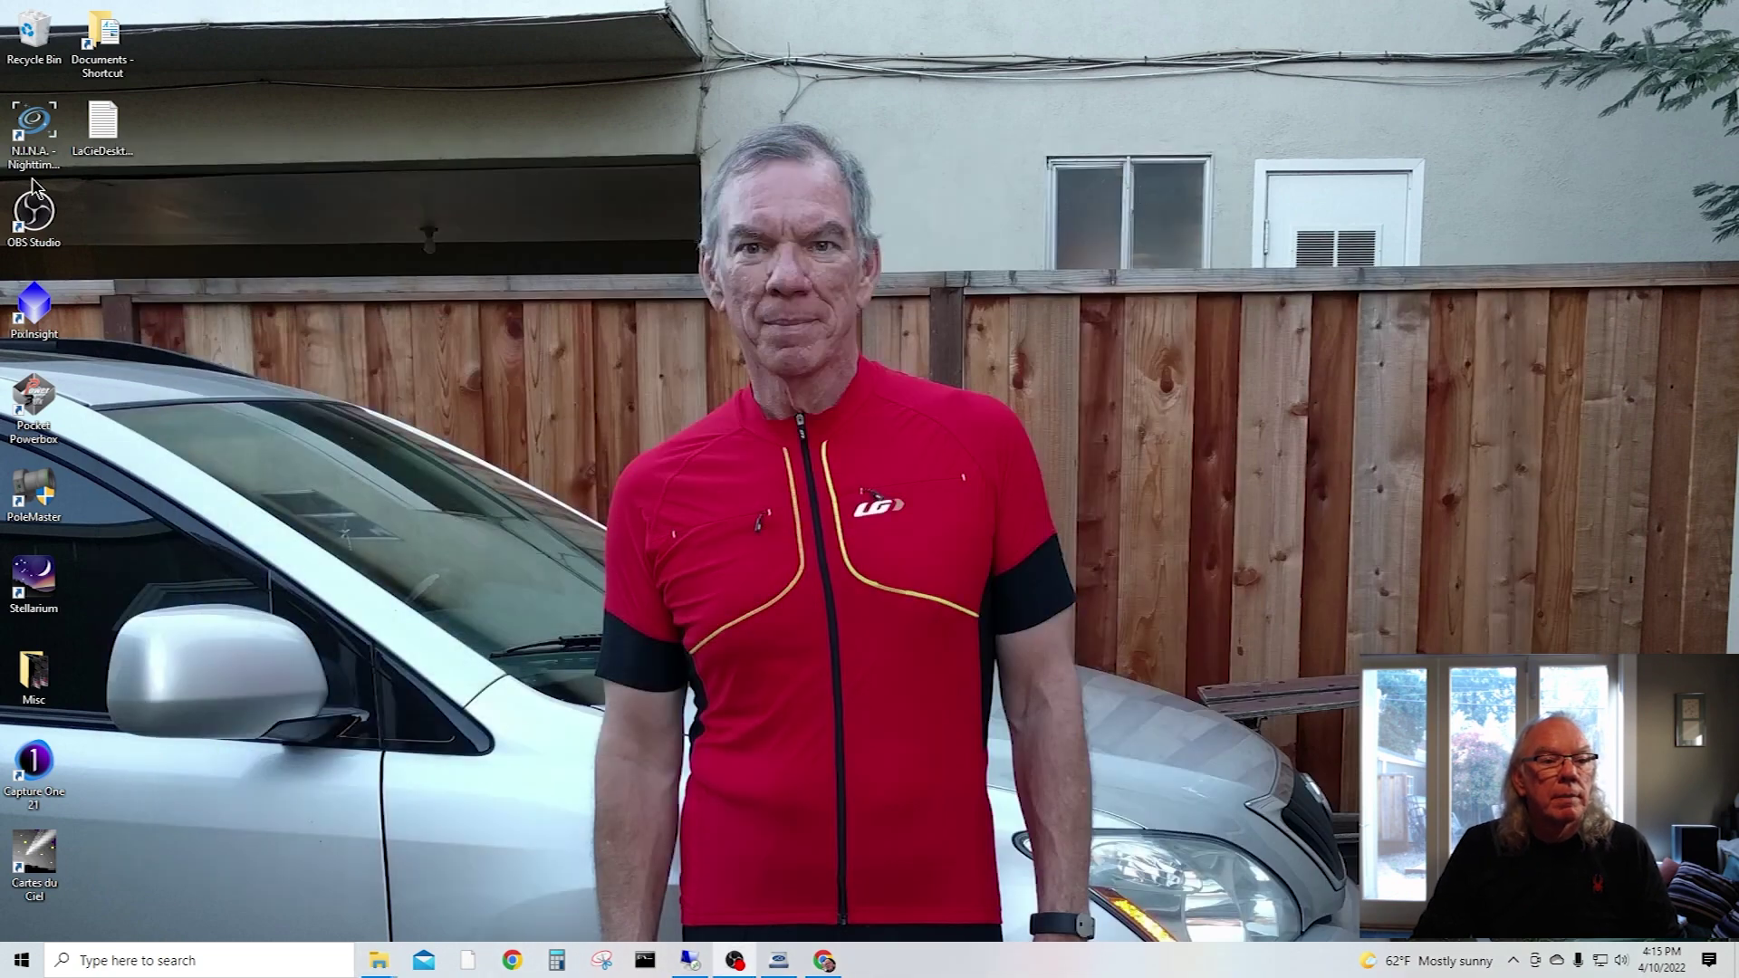
# Launch N.I.N.A. and load the ASI533MC profile from the profile chooser
pyautogui.doubleClick(42, 127)
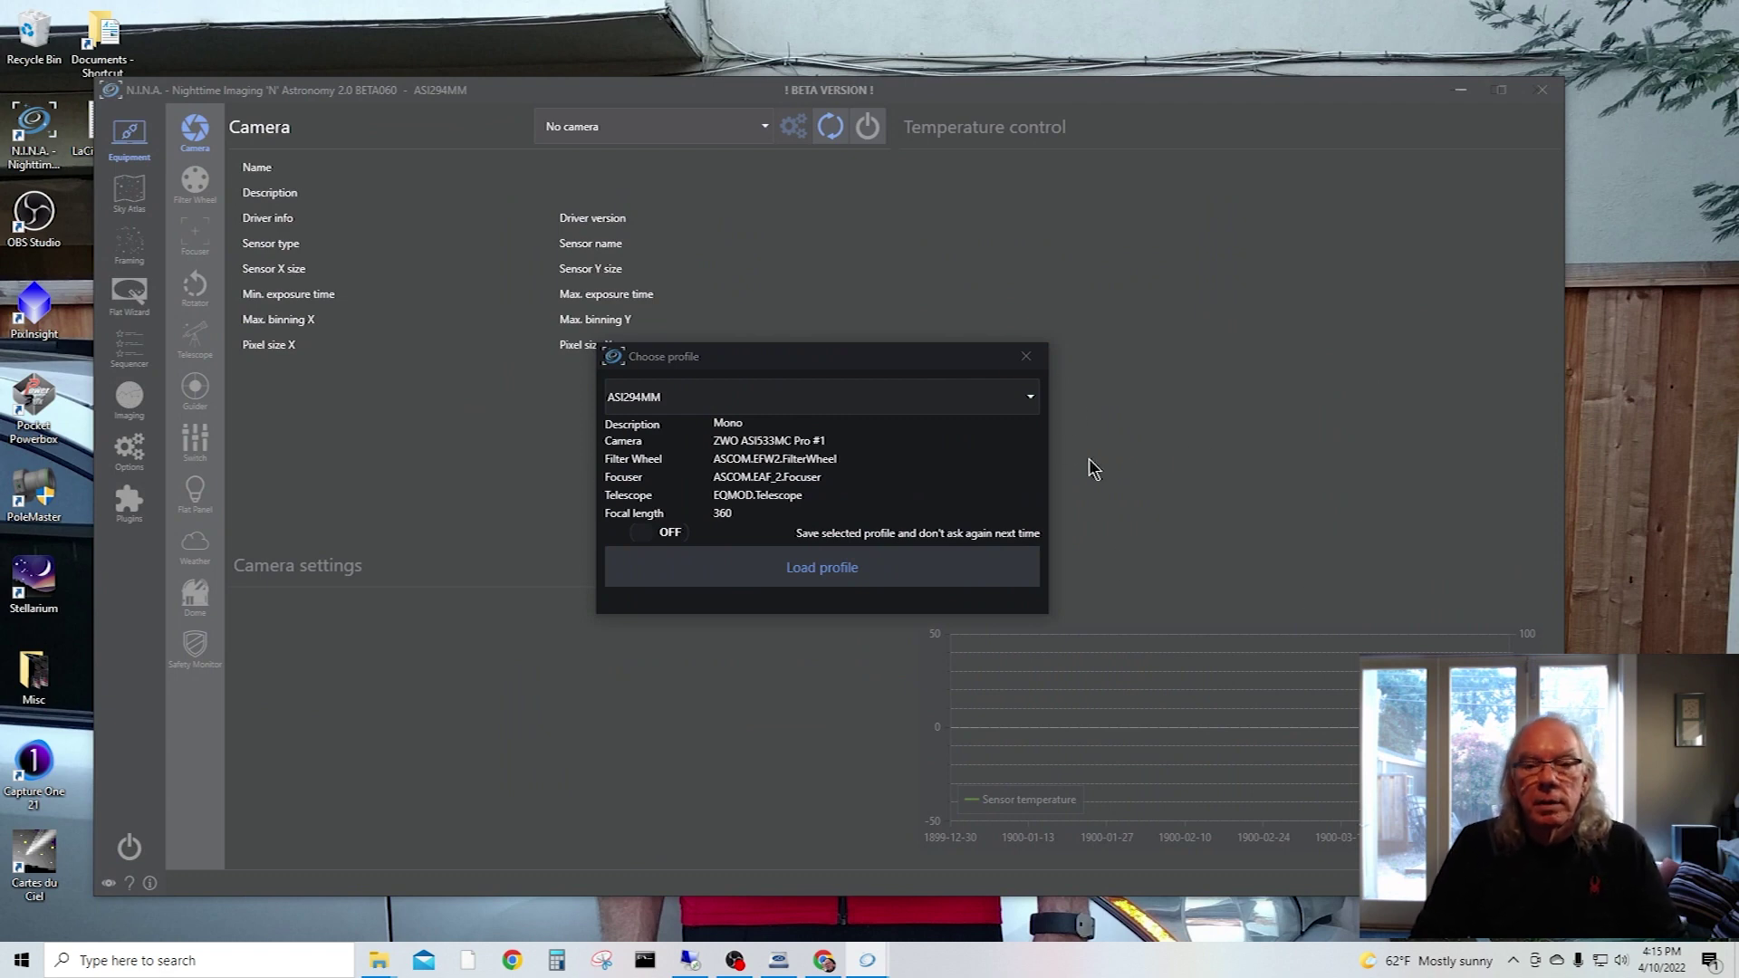
pyautogui.click(1033, 401)
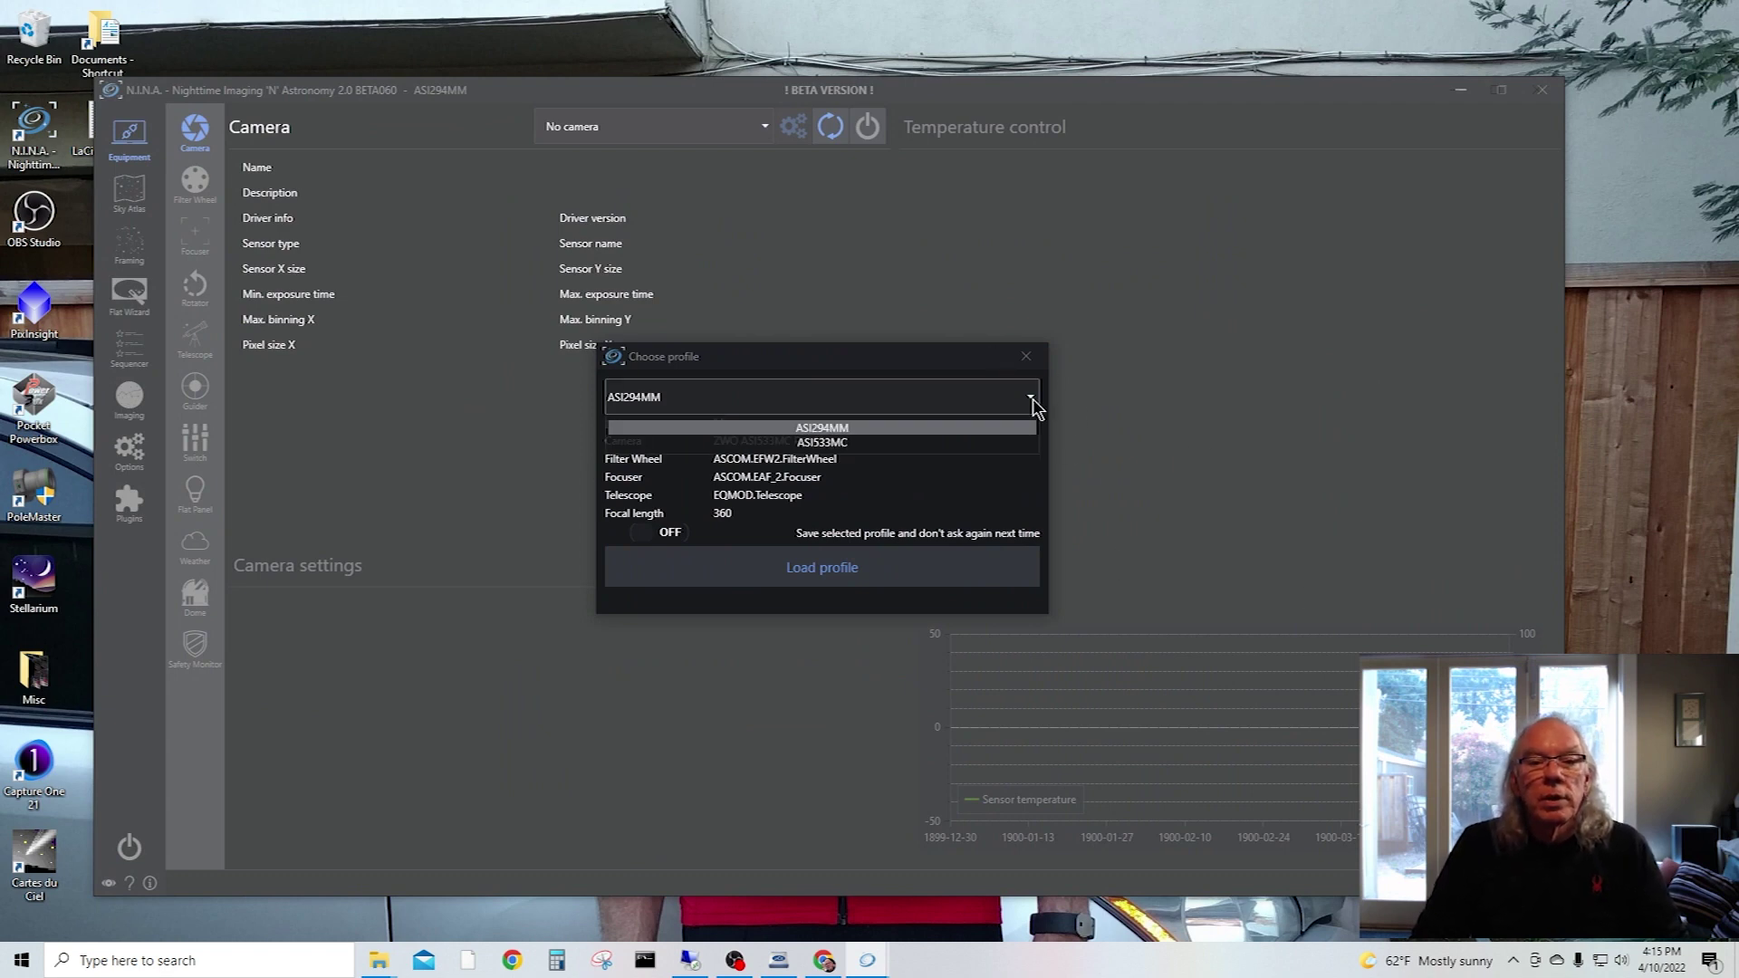
pyautogui.click(850, 443)
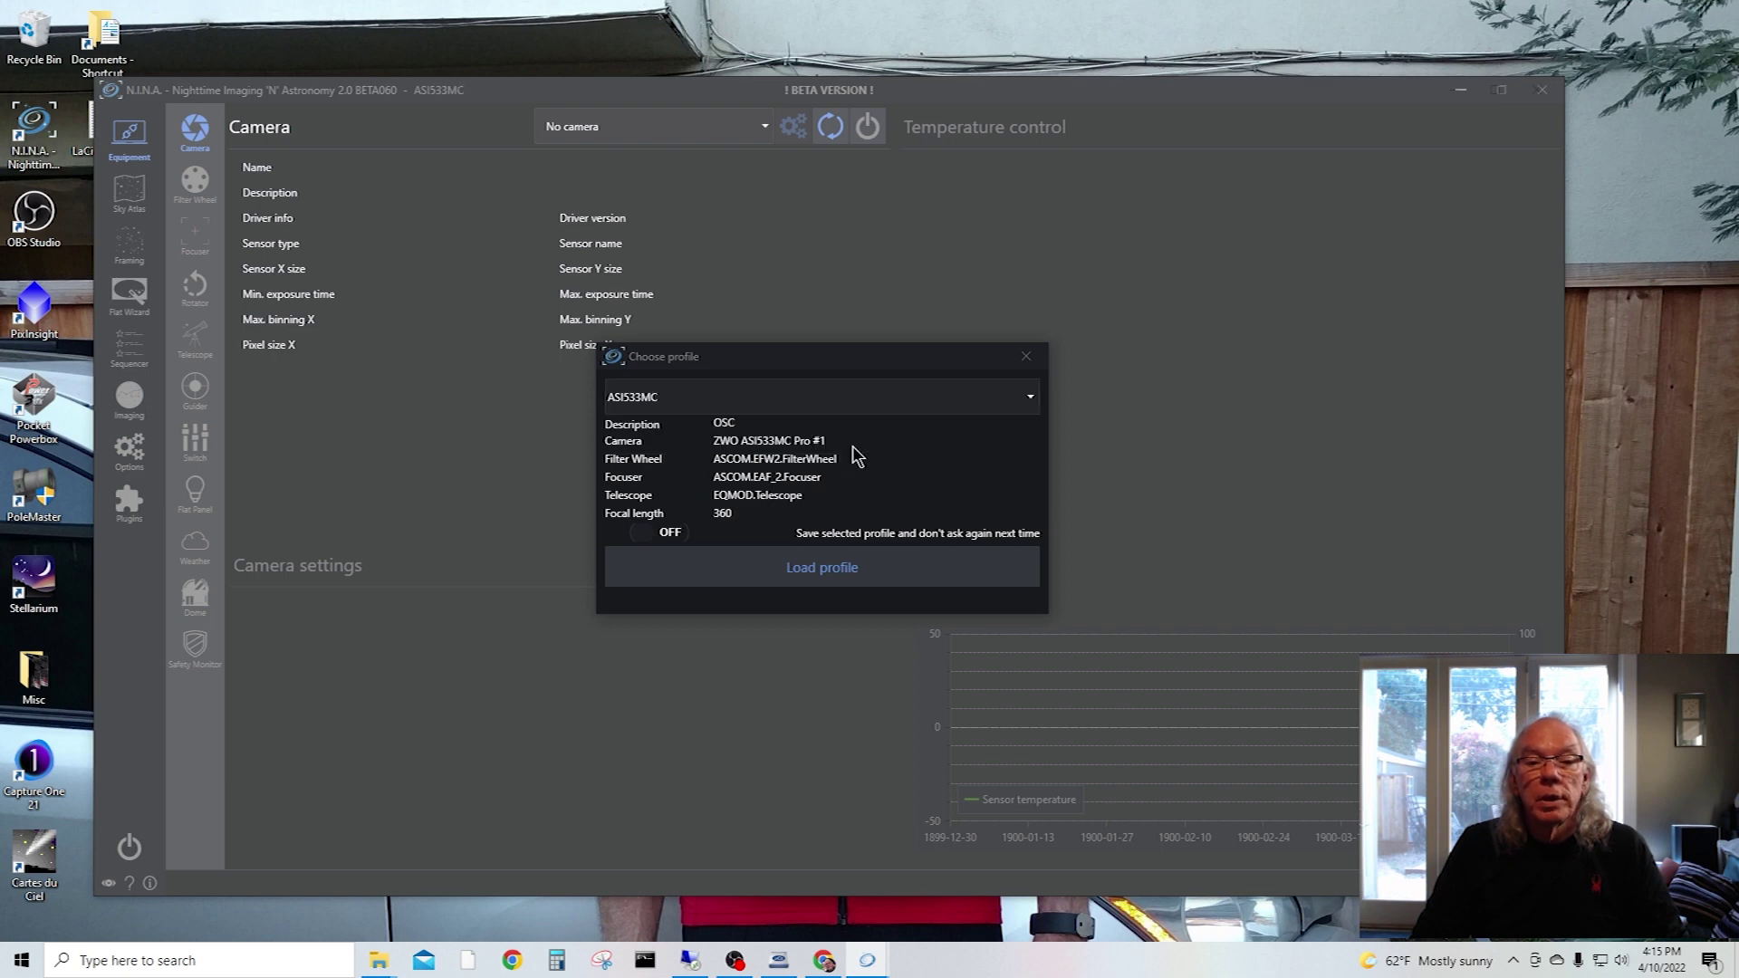
pyautogui.click(833, 577)
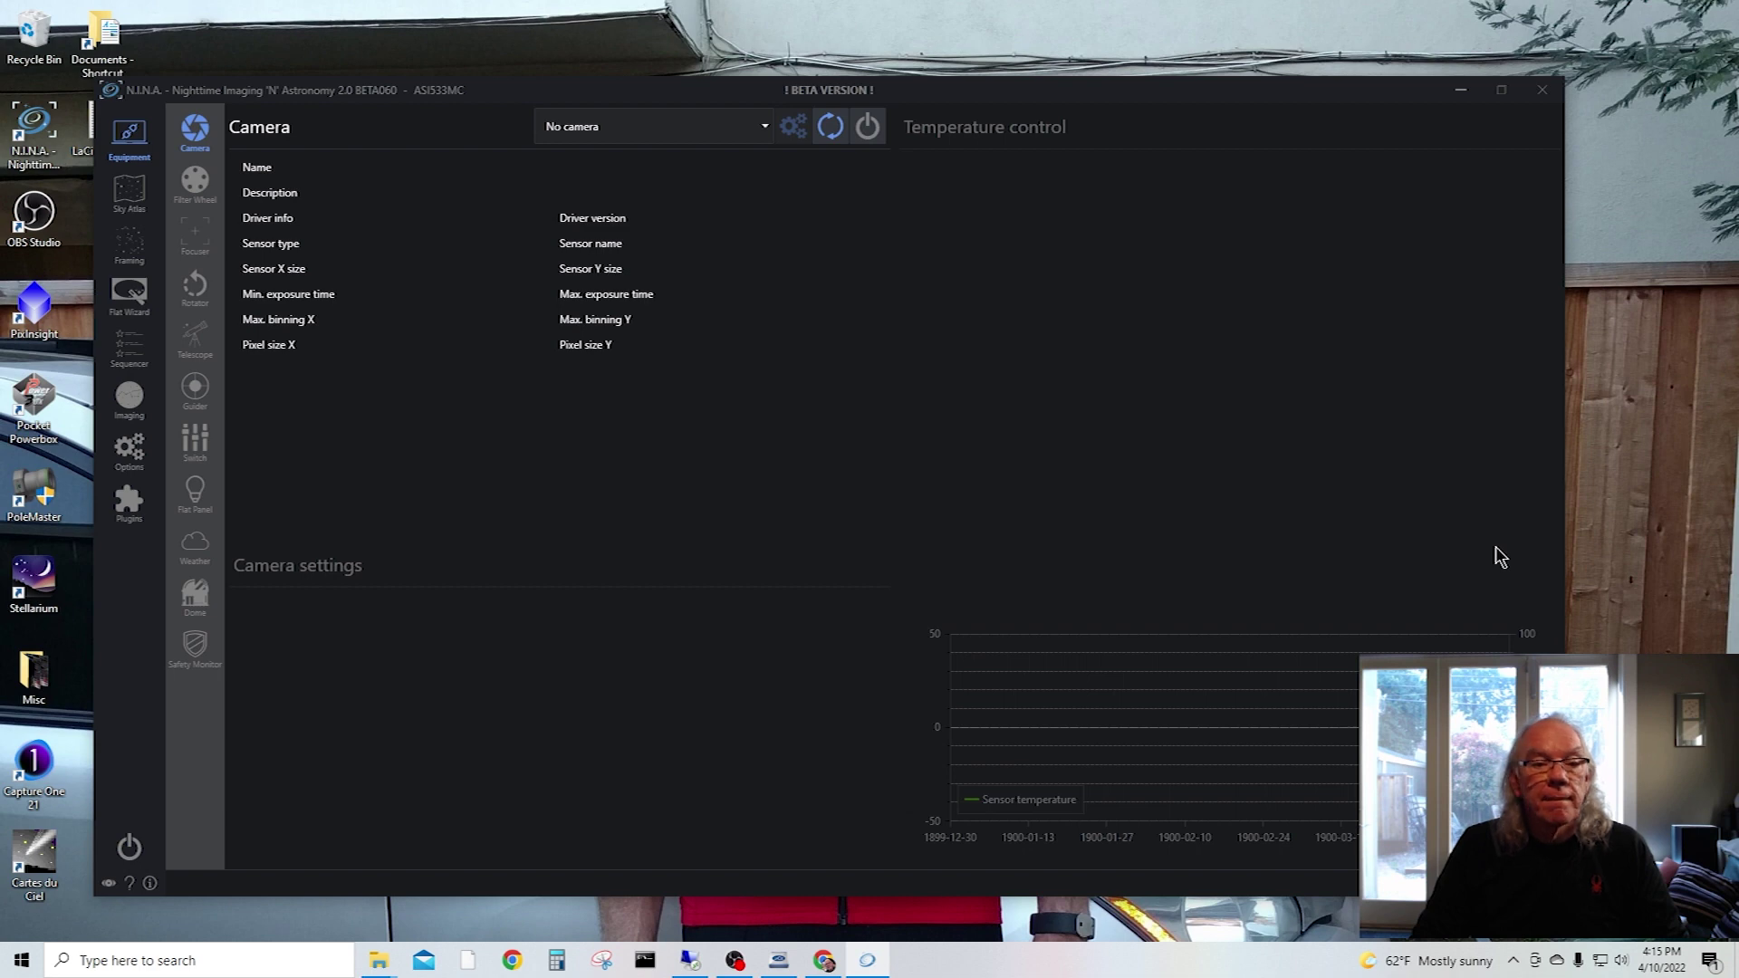
pyautogui.click(129, 452)
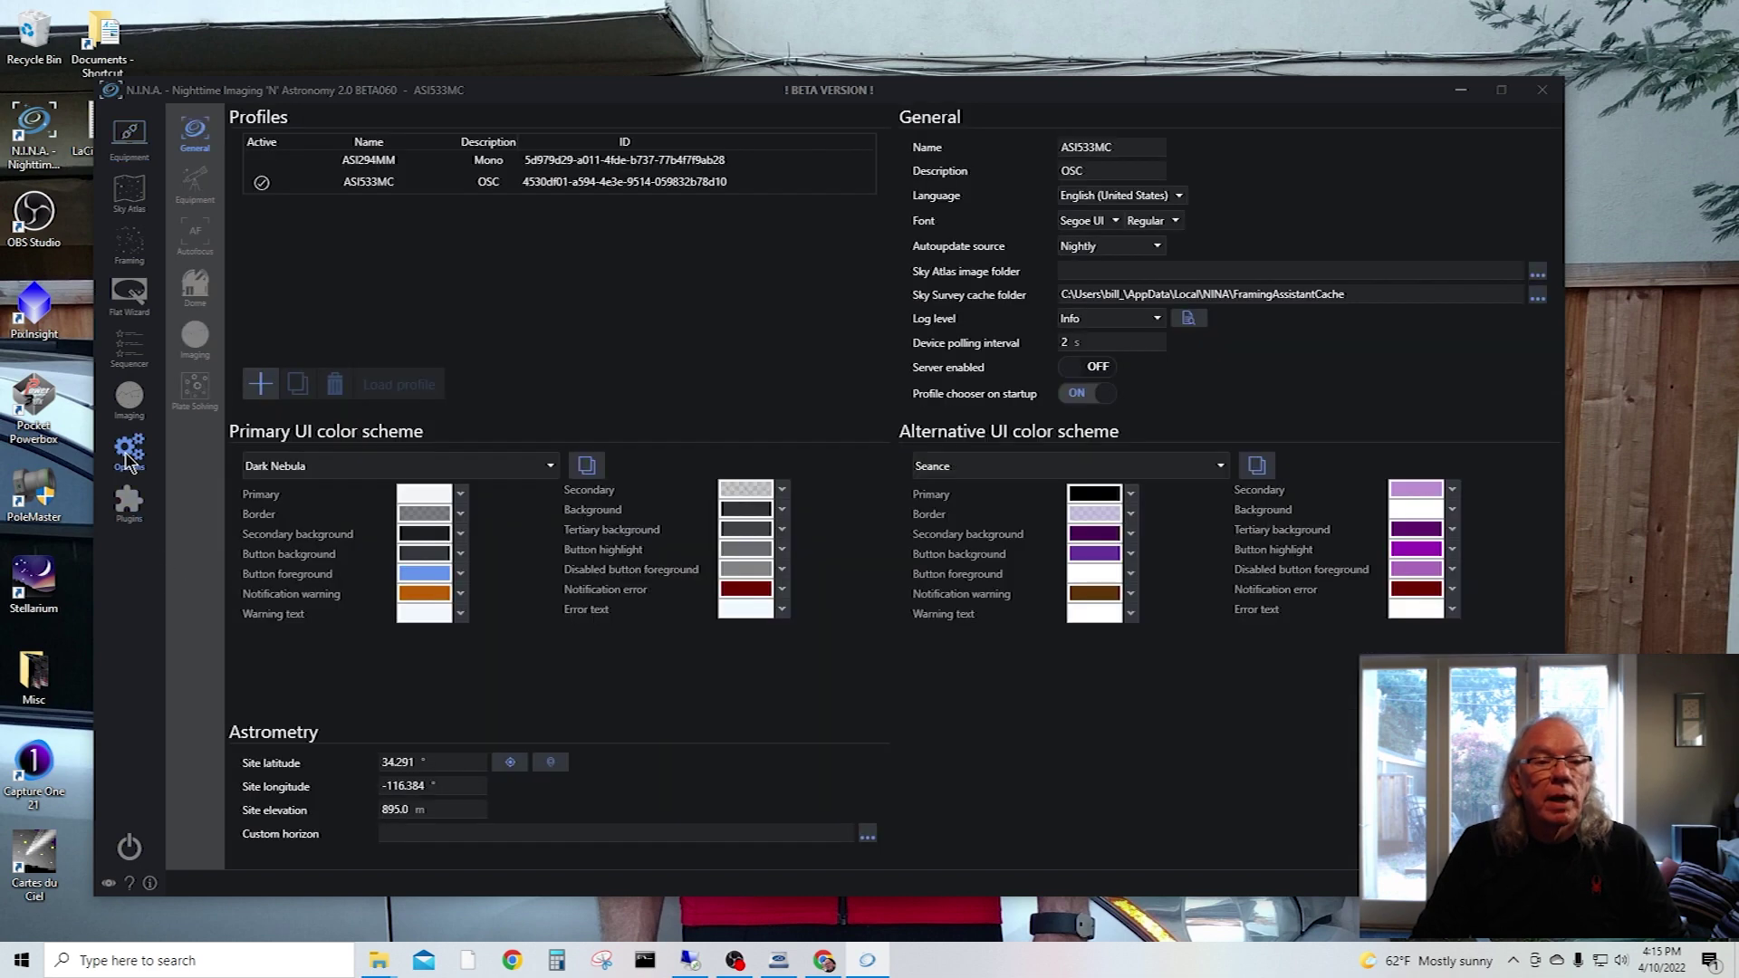
pyautogui.click(193, 342)
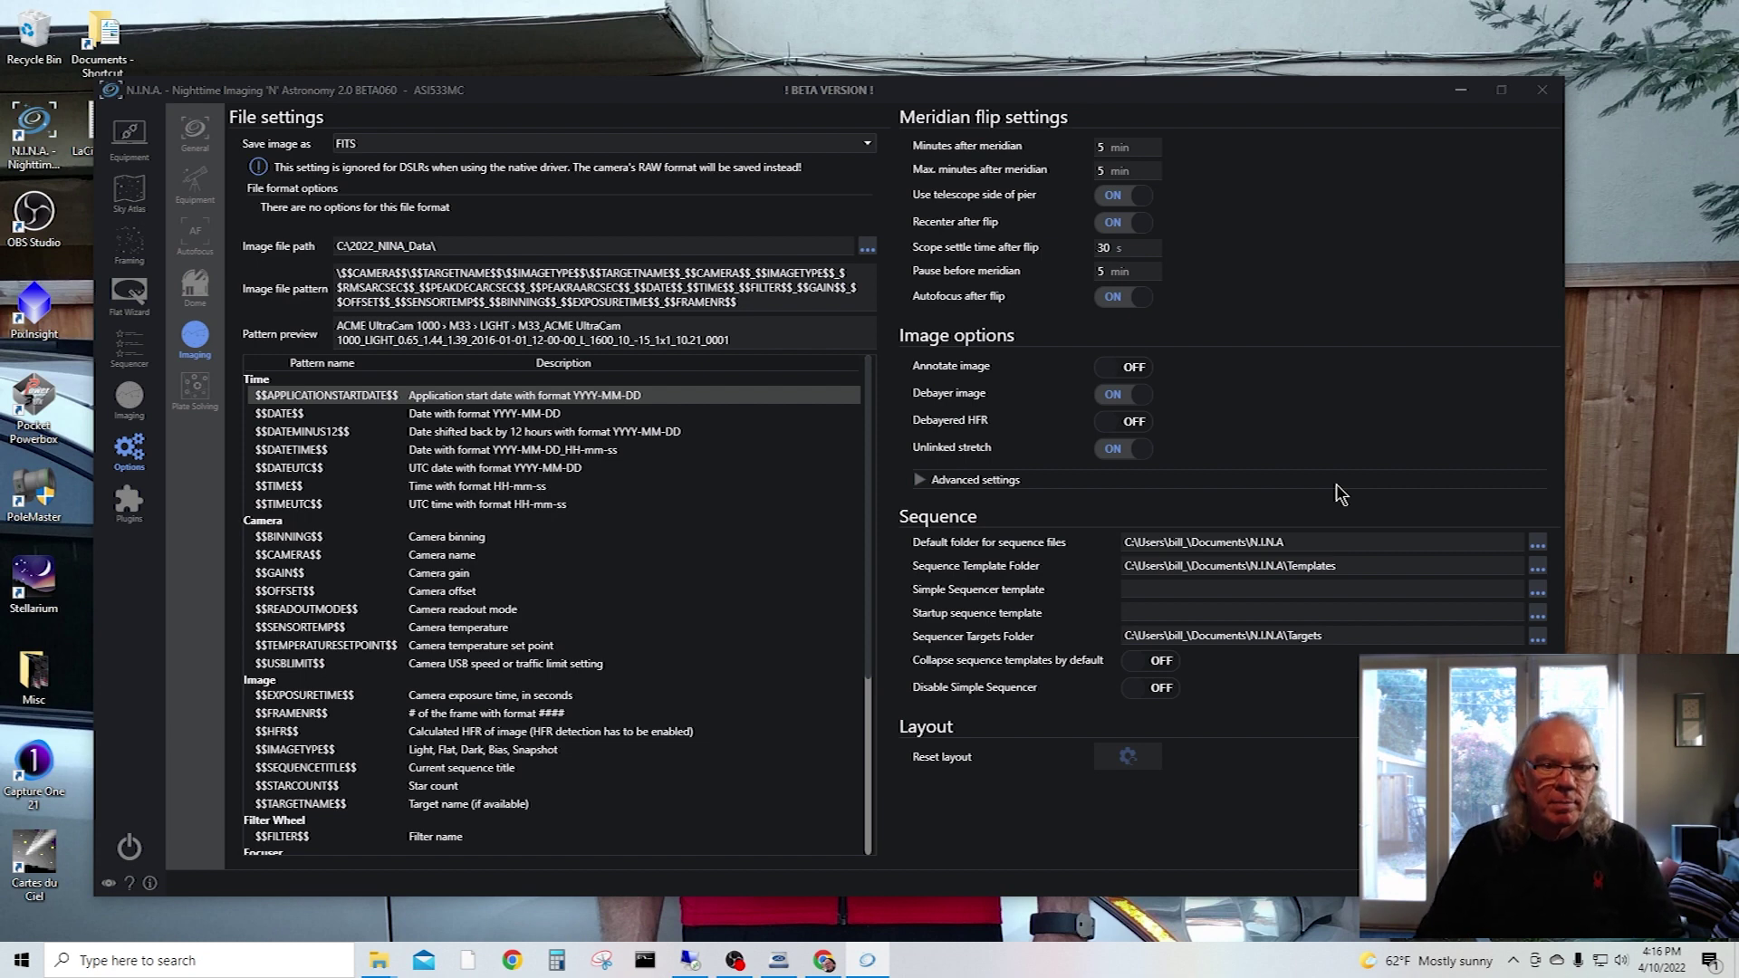
pyautogui.moveTo(934, 453)
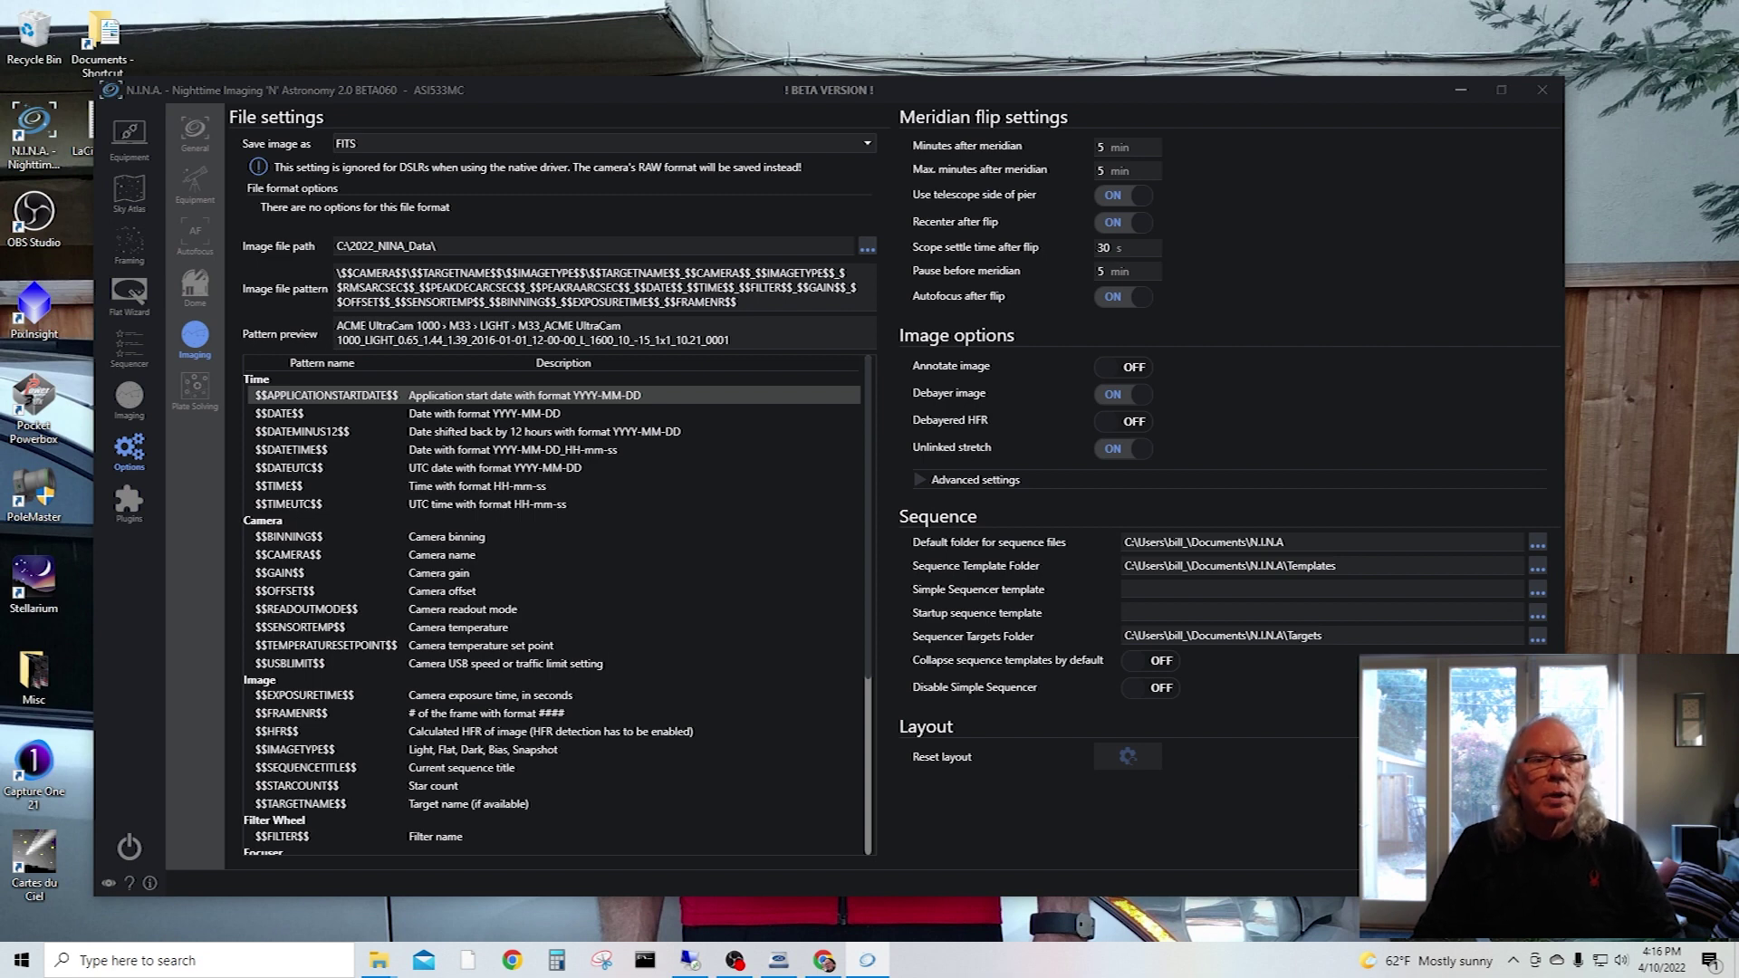
pyautogui.click(127, 137)
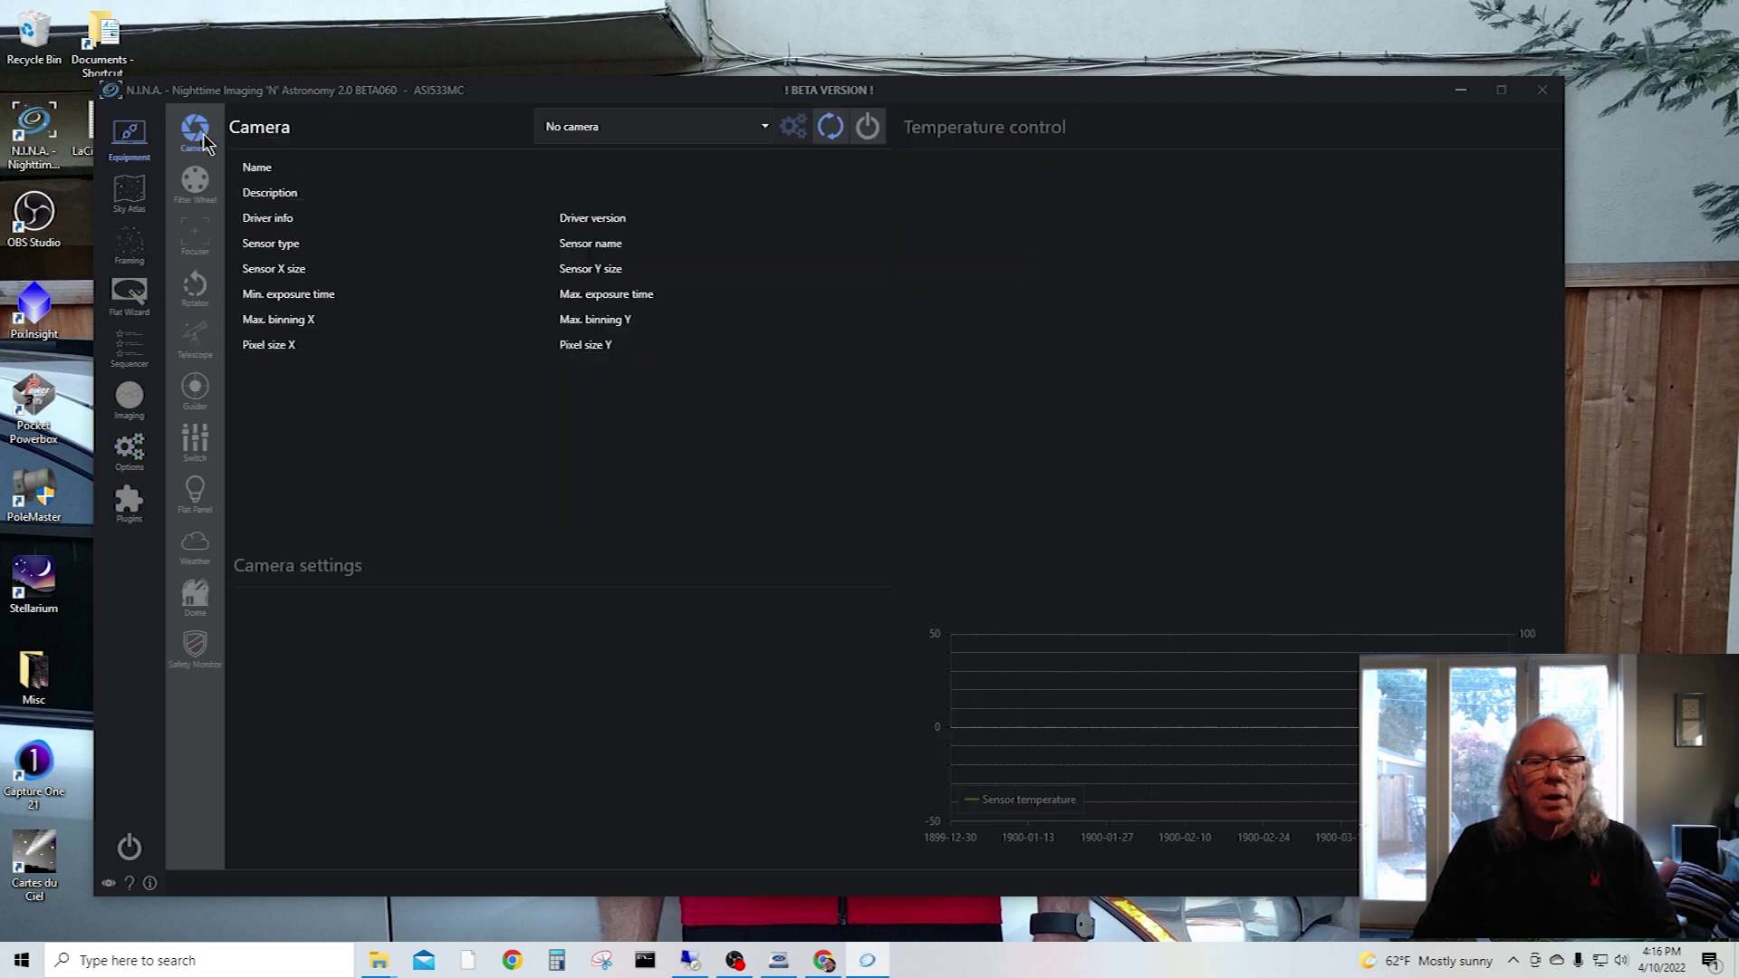